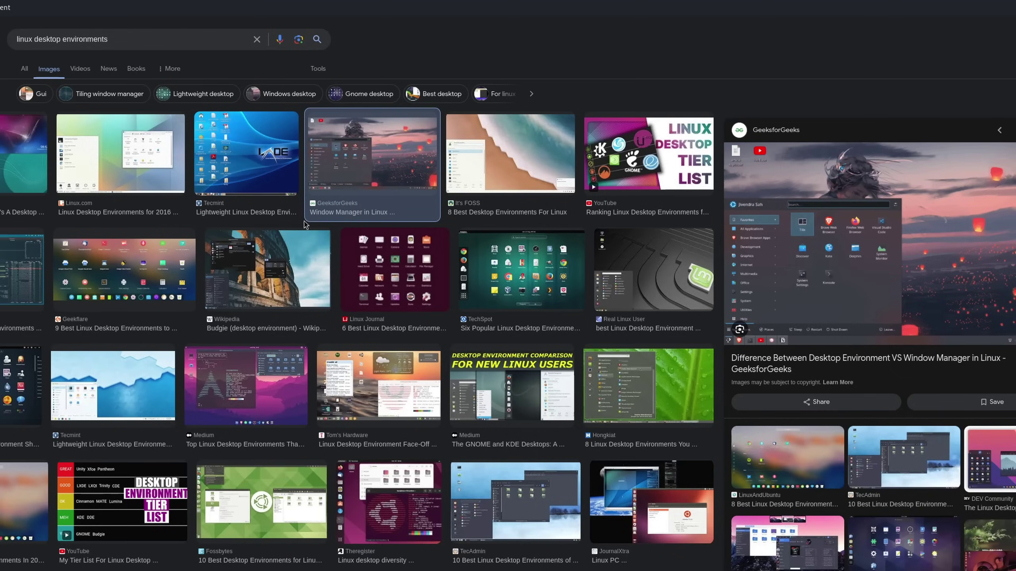
# Preview the Geekflare and another desktop screenshot, then open the Andromeda Launcher app details
pyautogui.click(148, 278)
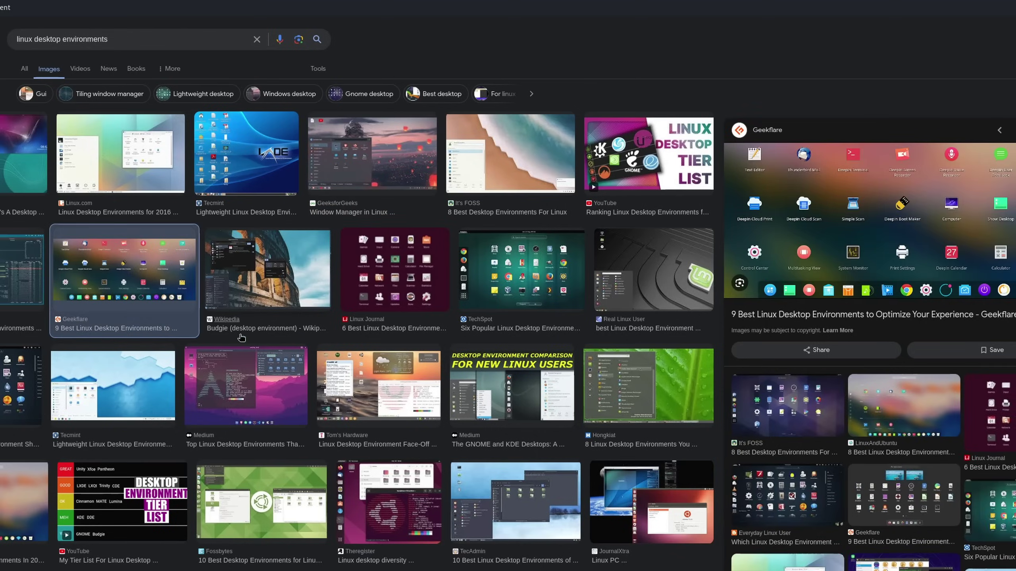
pyautogui.click(244, 360)
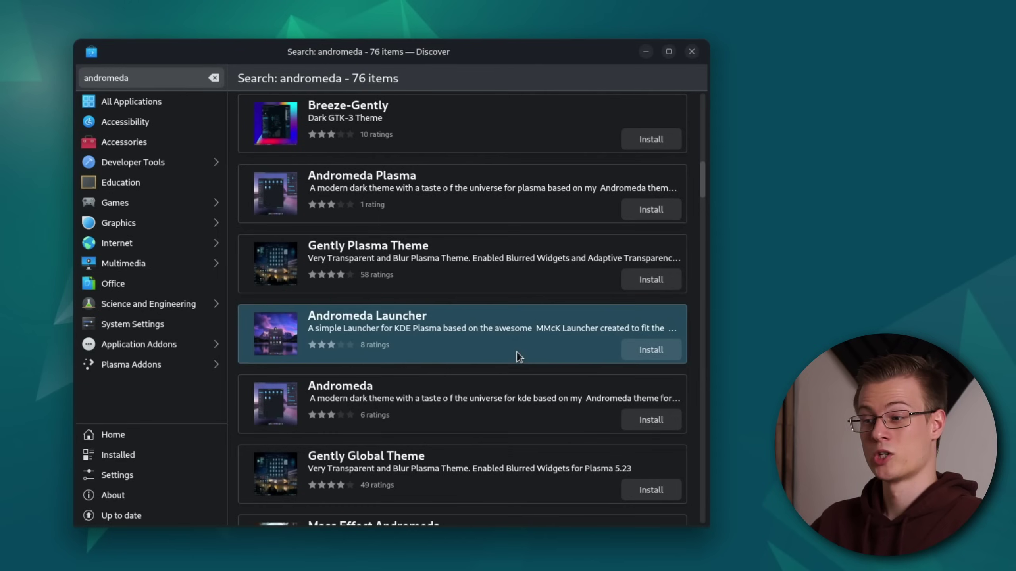
pyautogui.click(516, 351)
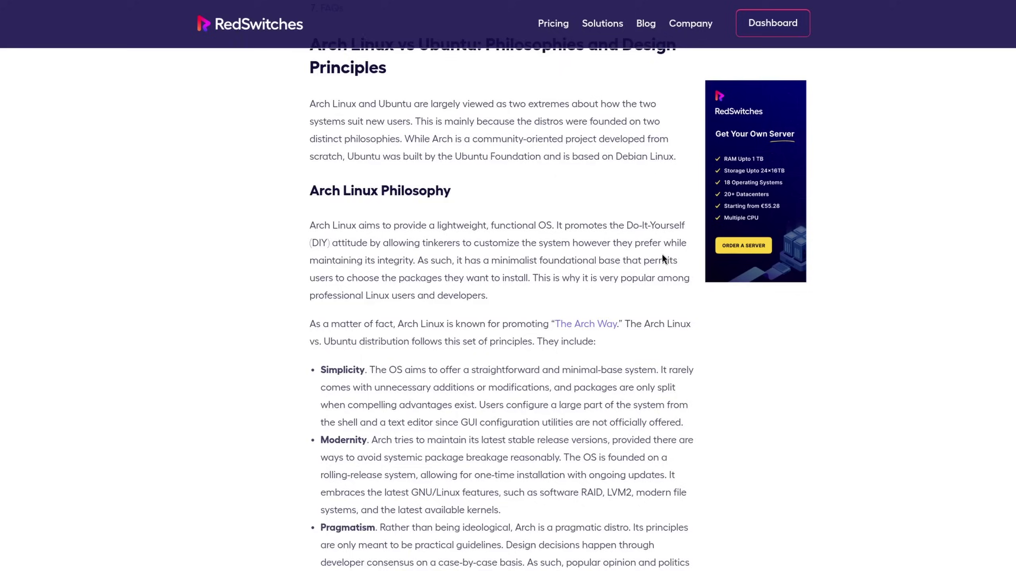
# Scroll down through the Linux distributions search results
pyautogui.scroll(-6, 662, 255)
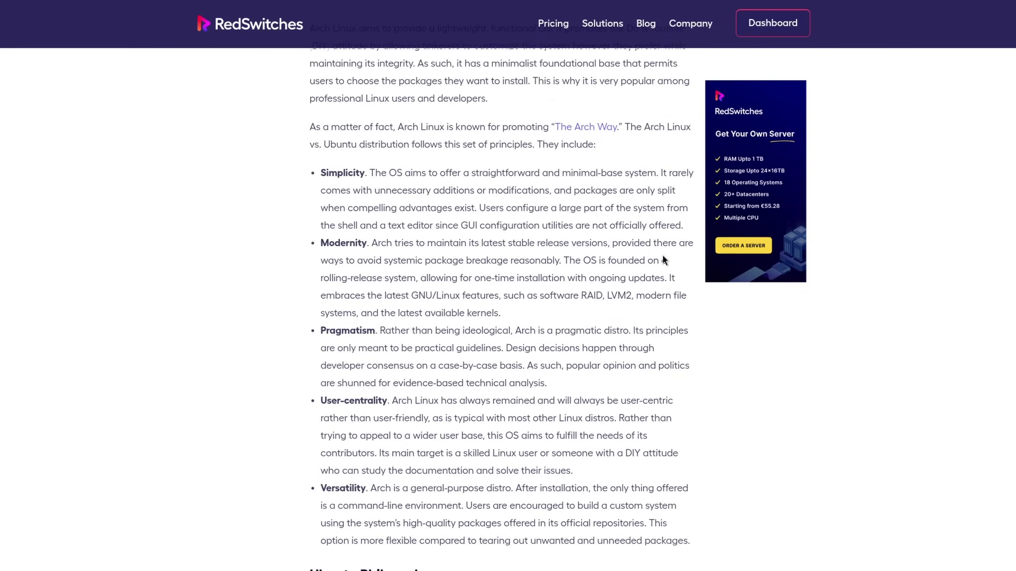
pyautogui.scroll(-15, 662, 255)
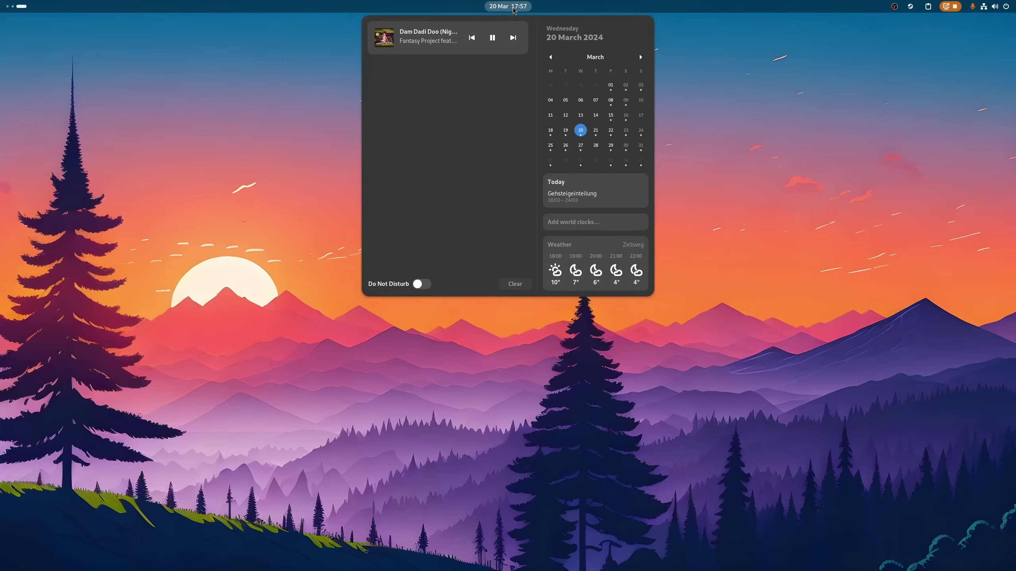
# Check the sound output devices in quick settings, then open gnome.org's Getting GNOME page
pyautogui.click(982, 8)
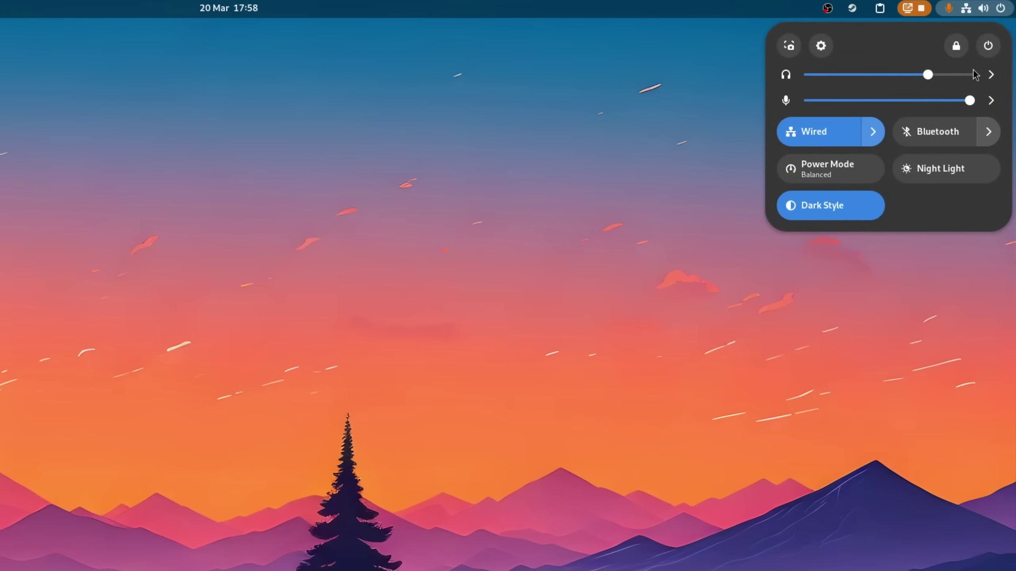
pyautogui.click(992, 74)
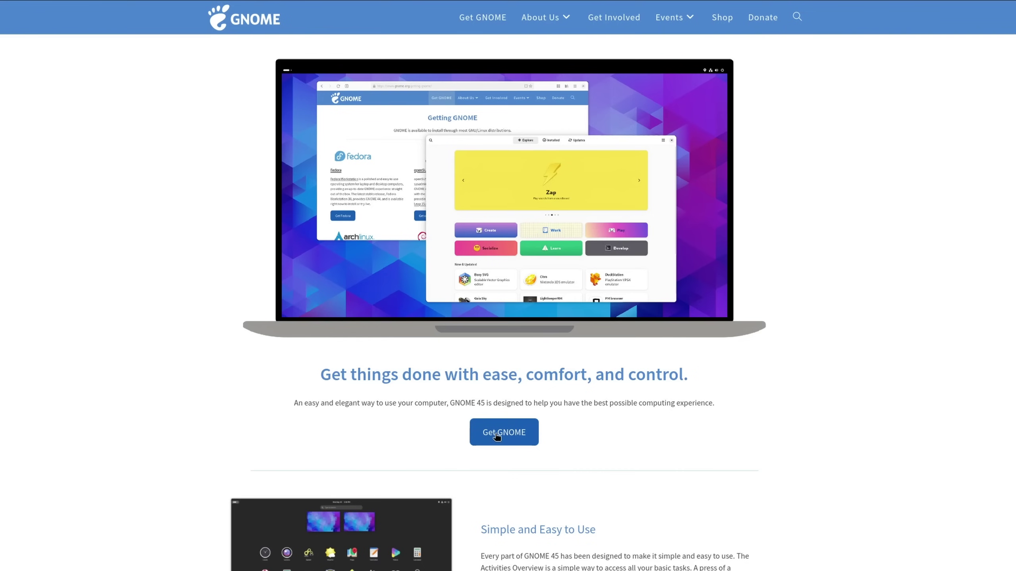
pyautogui.click(497, 436)
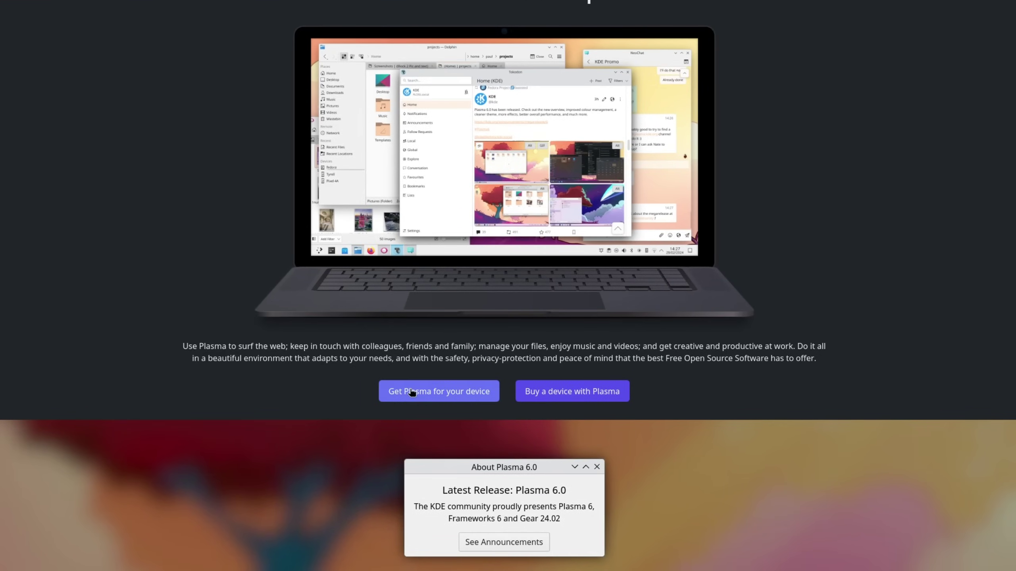
# Browse KDE's Plasma distributions list covering Kubuntu, openSUSE and Fedora KDE, then check notifications
pyautogui.click(412, 392)
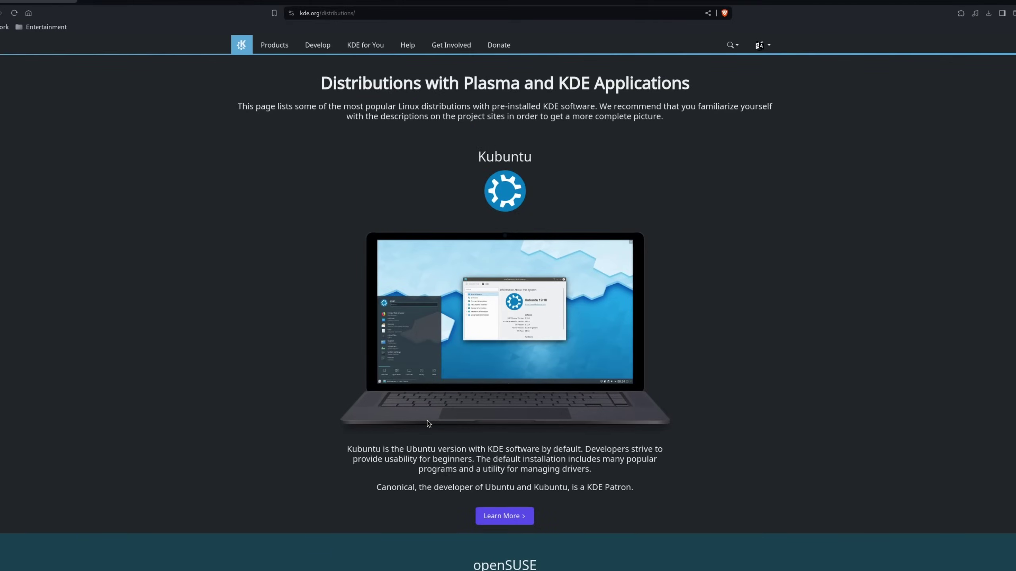
pyautogui.scroll(-15, 427, 421)
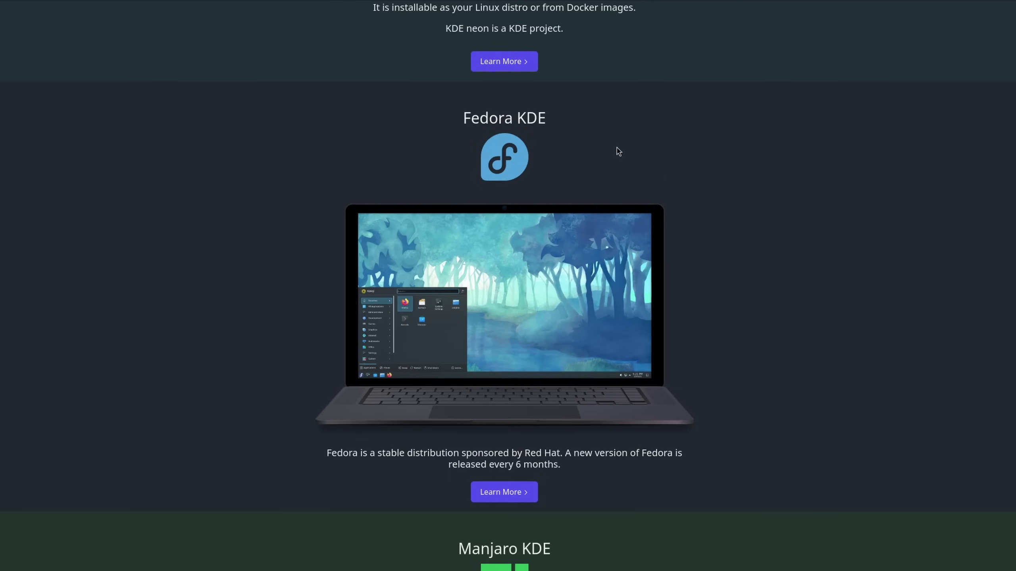
pyautogui.scroll(15, 721, 419)
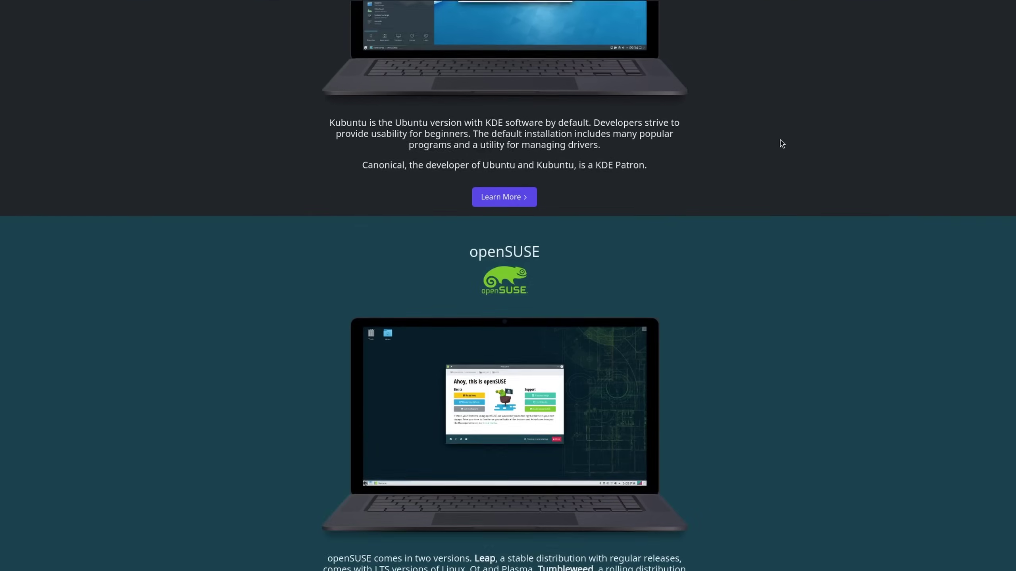
pyautogui.scroll(-20, 780, 140)
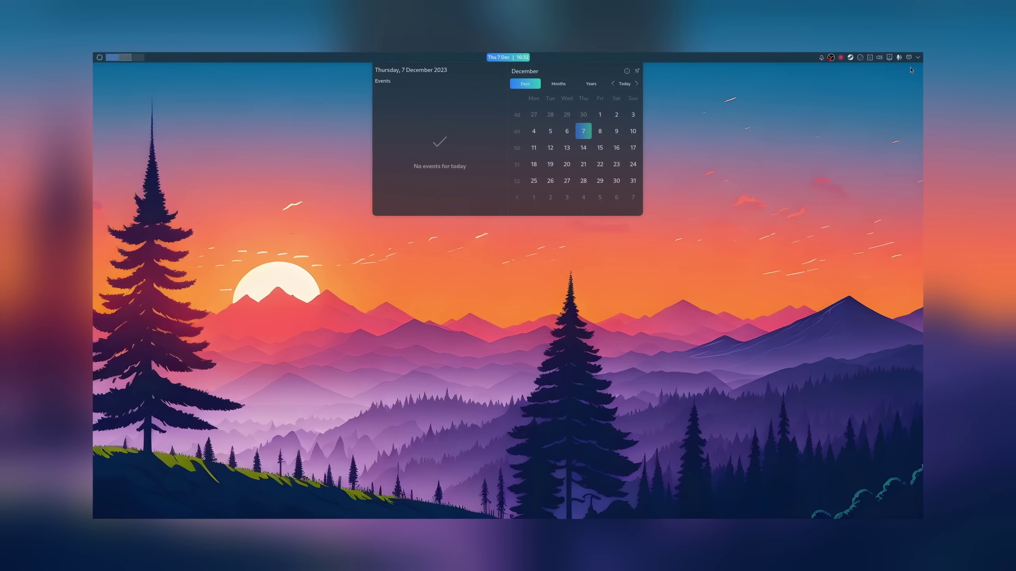
pyautogui.click(918, 57)
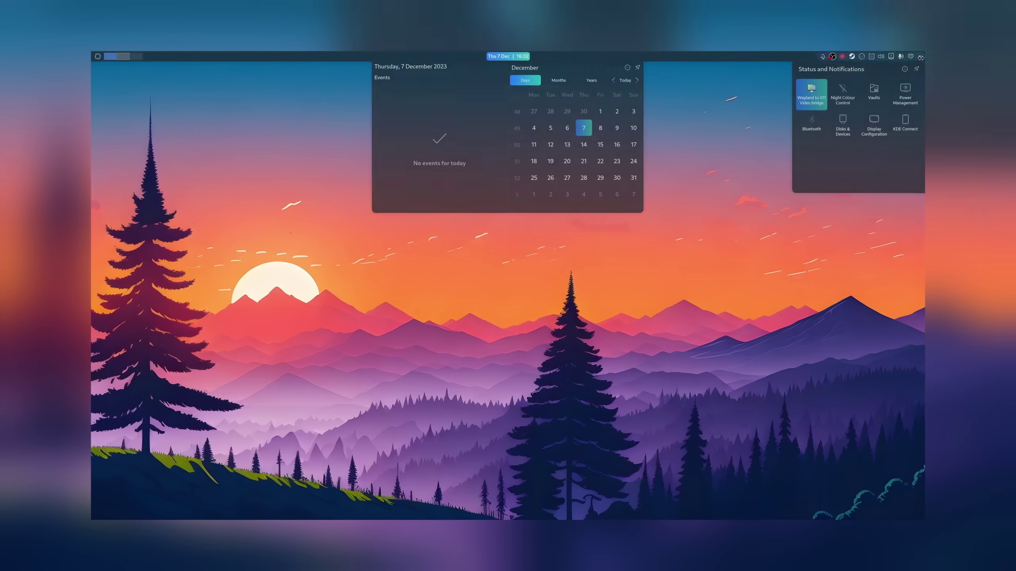
pyautogui.press('super')
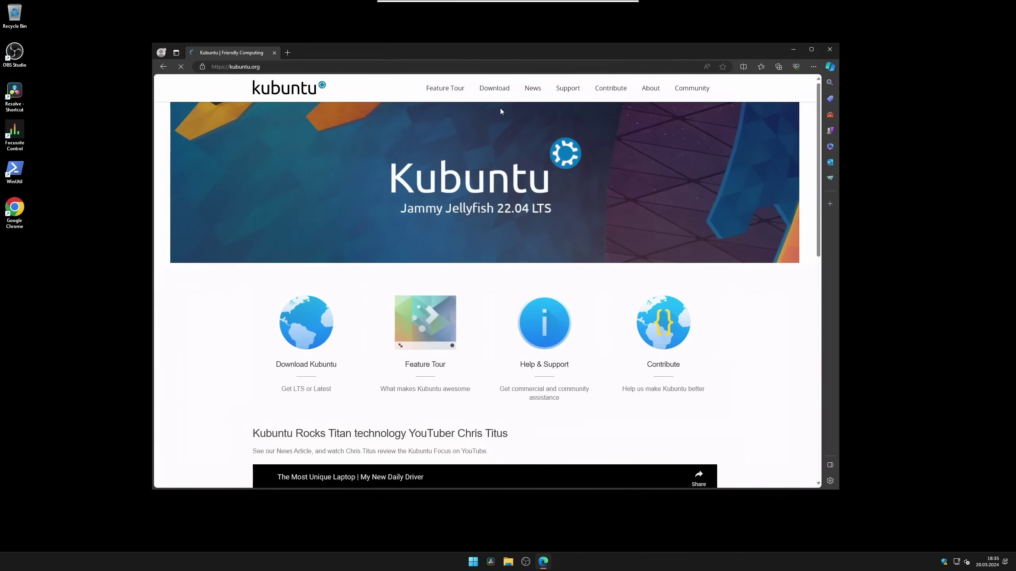
# Go to the Download Kubuntu page from kubuntu.org's top navigation
pyautogui.click(503, 92)
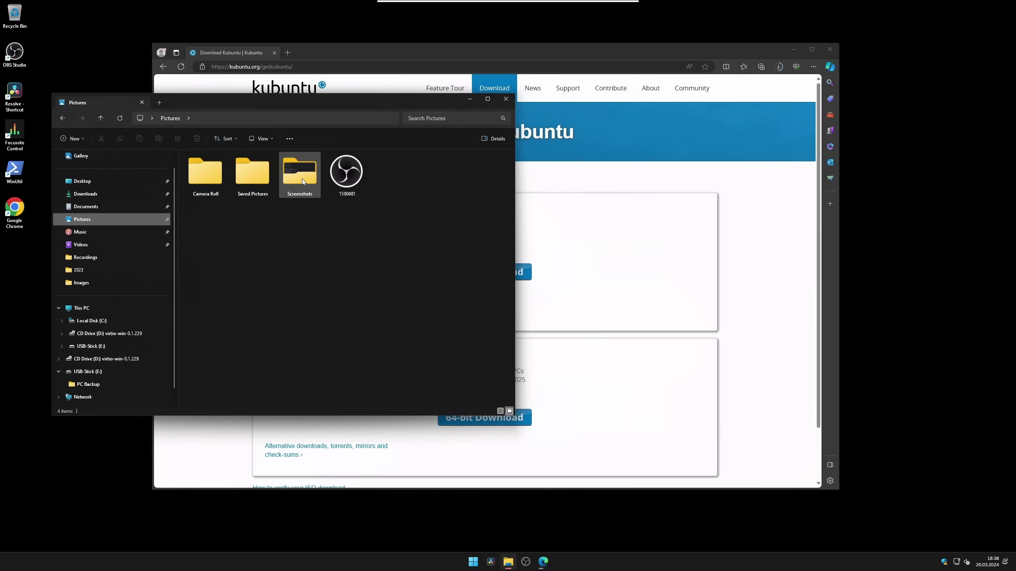
# Select the 1590481 image, then open the backed-up Pictures folder on the USB stick
pyautogui.click(352, 180)
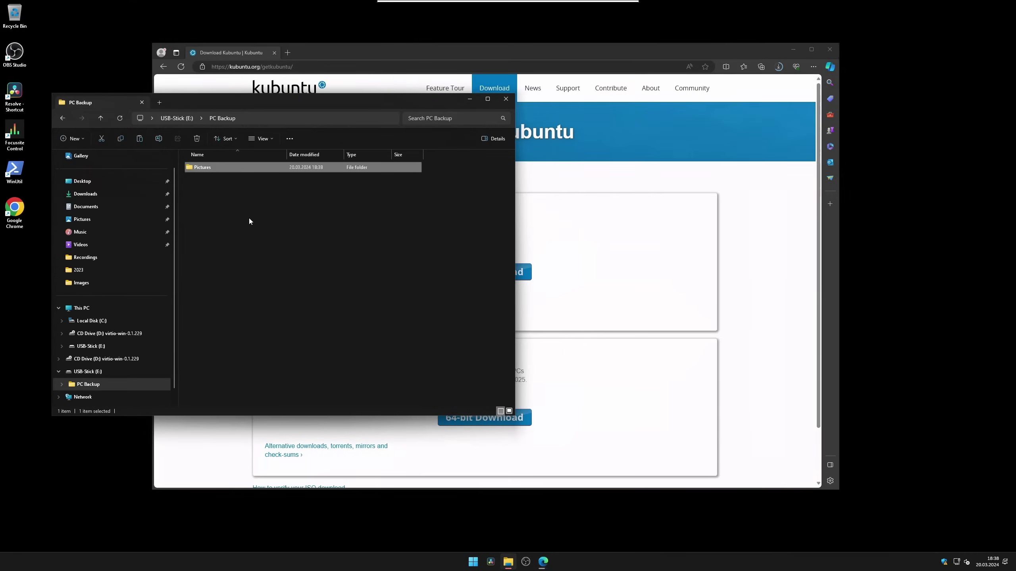
pyautogui.doubleClick(246, 167)
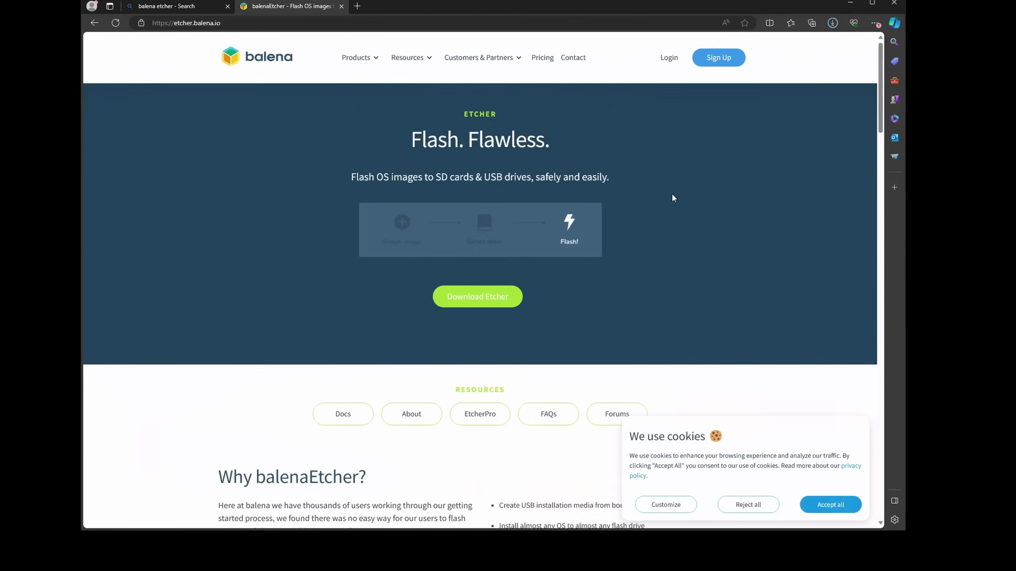
# Load kubuntu-23.10-desktop-amd64 into balenaEtcher and keep the USB SanDisk drive as target
pyautogui.scroll(-15, 671, 197)
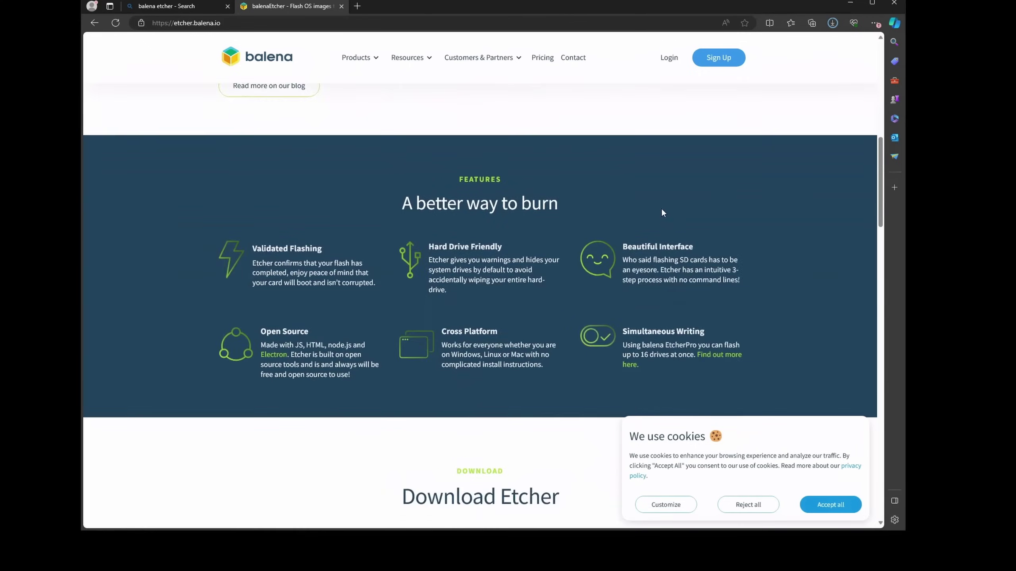
pyautogui.scroll(-2, 652, 217)
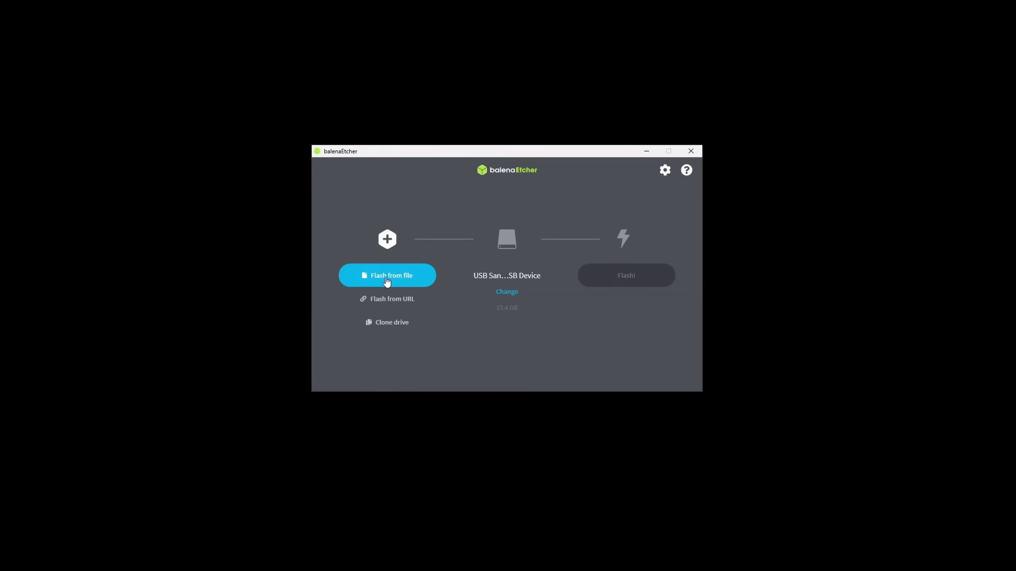
pyautogui.click(386, 279)
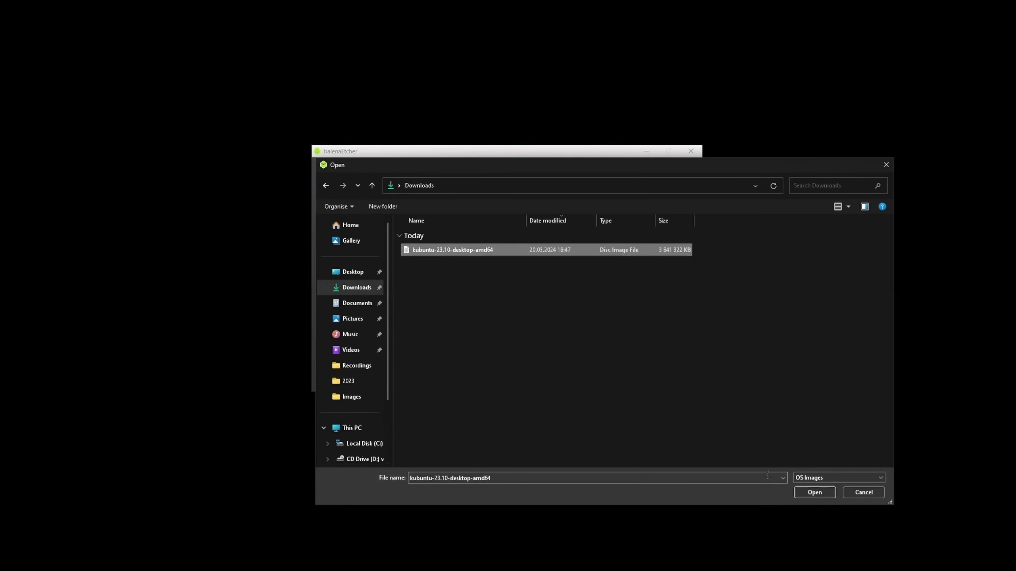
pyautogui.click(815, 492)
pyautogui.click(511, 292)
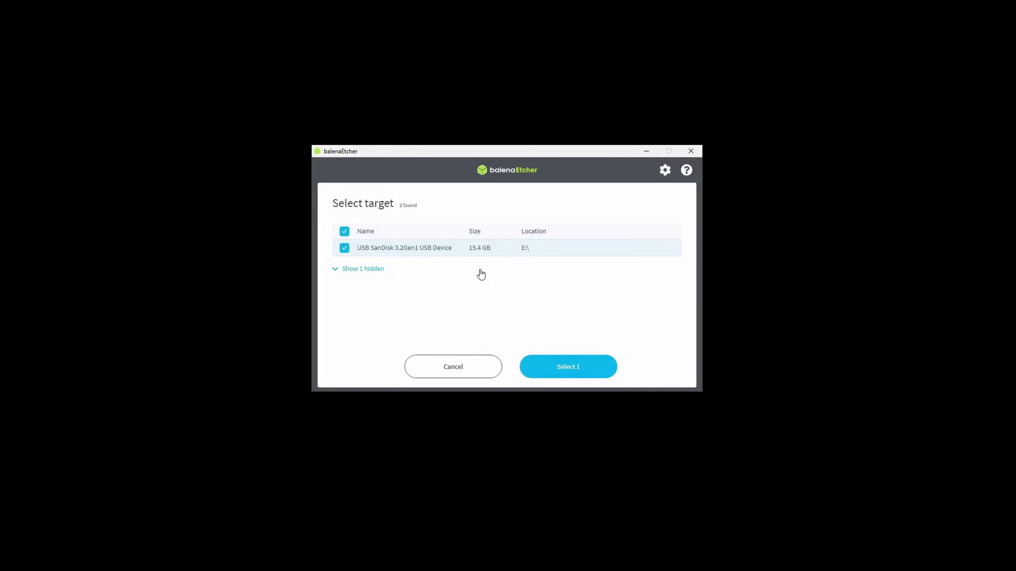
pyautogui.press('Escape')
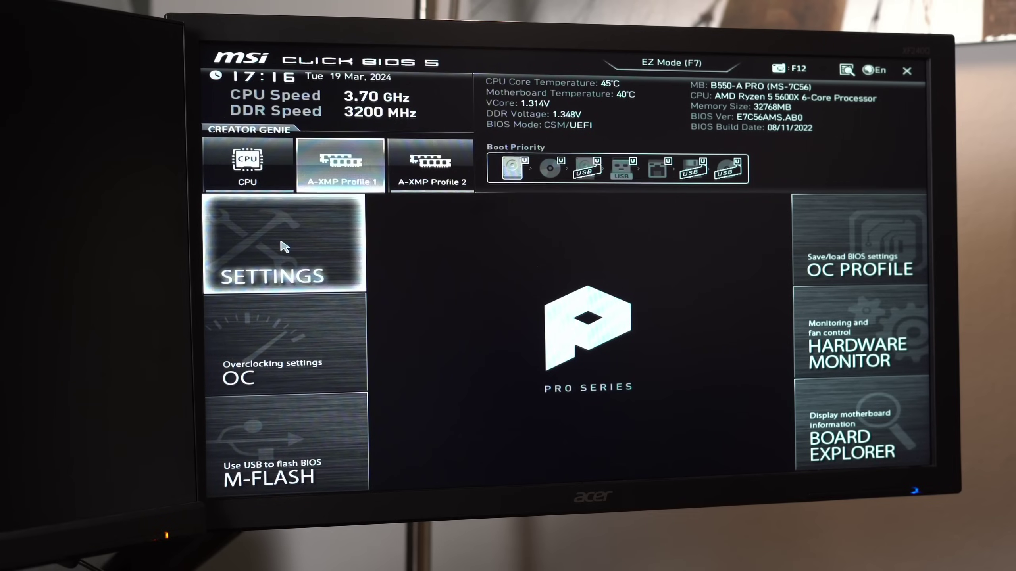
# Set Boot Option #1 to UEFI USB Hard Disk and bring up the save-and-exit confirmation
pyautogui.click(285, 247)
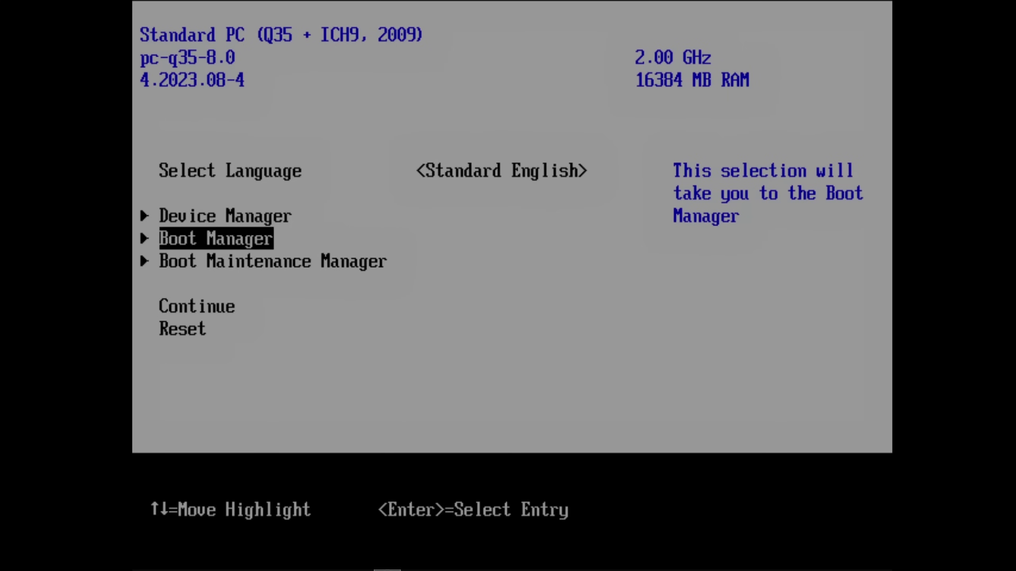
pyautogui.press('Return')
pyautogui.press('Down')
pyautogui.press('Down')
pyautogui.press('Down')
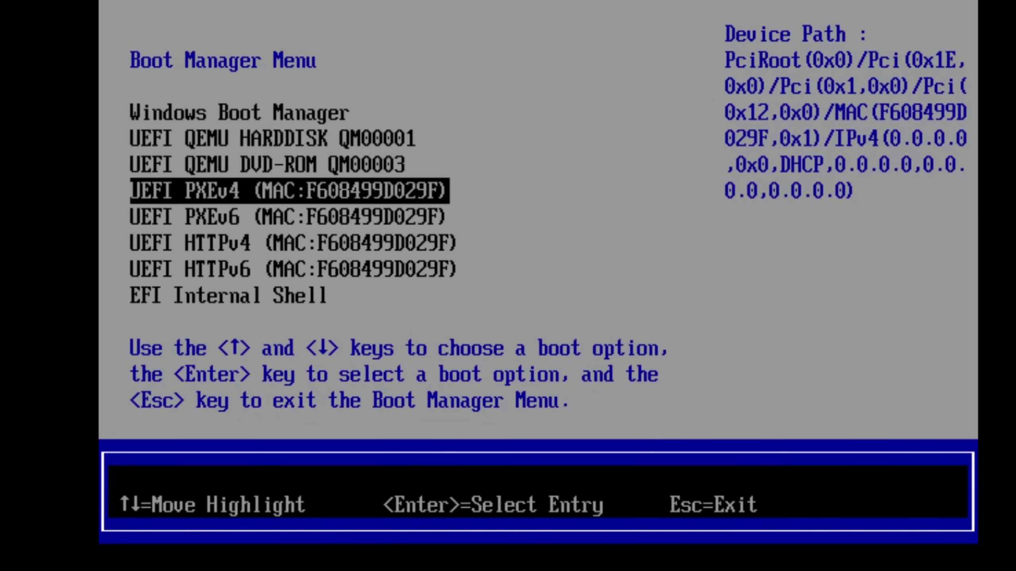
pyautogui.press('Up')
pyautogui.press('Up')
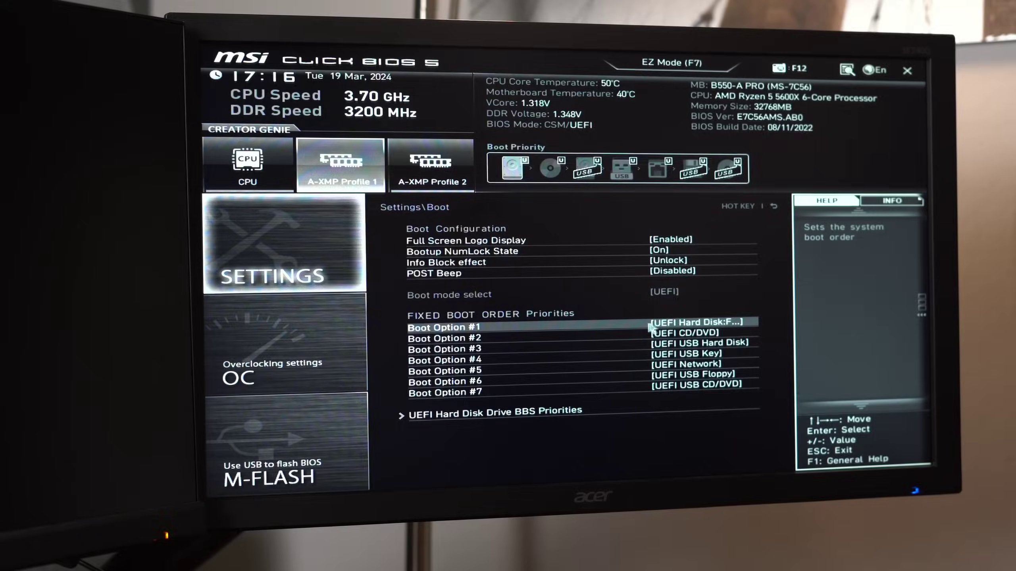
pyautogui.click(650, 327)
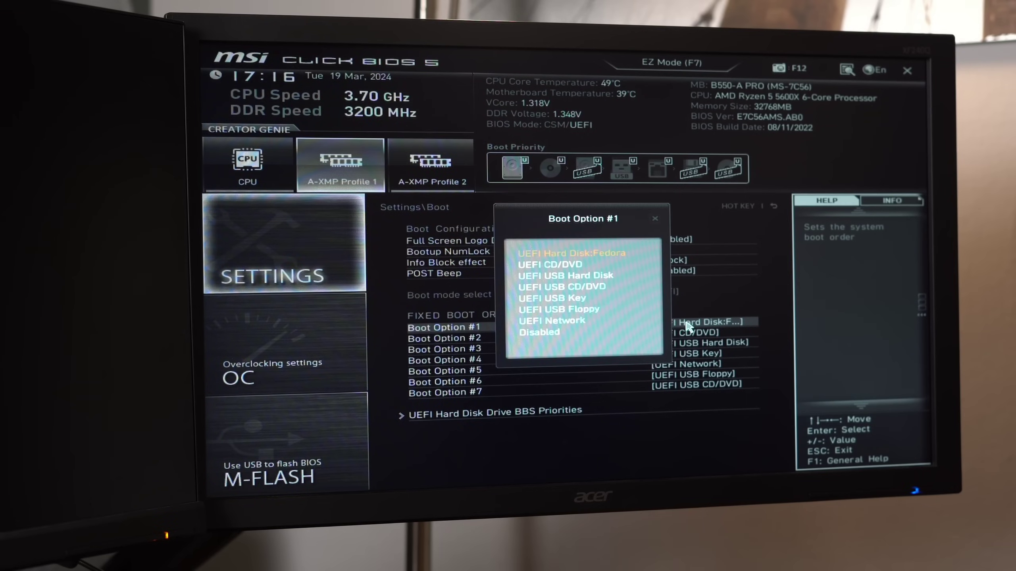
pyautogui.press('Up')
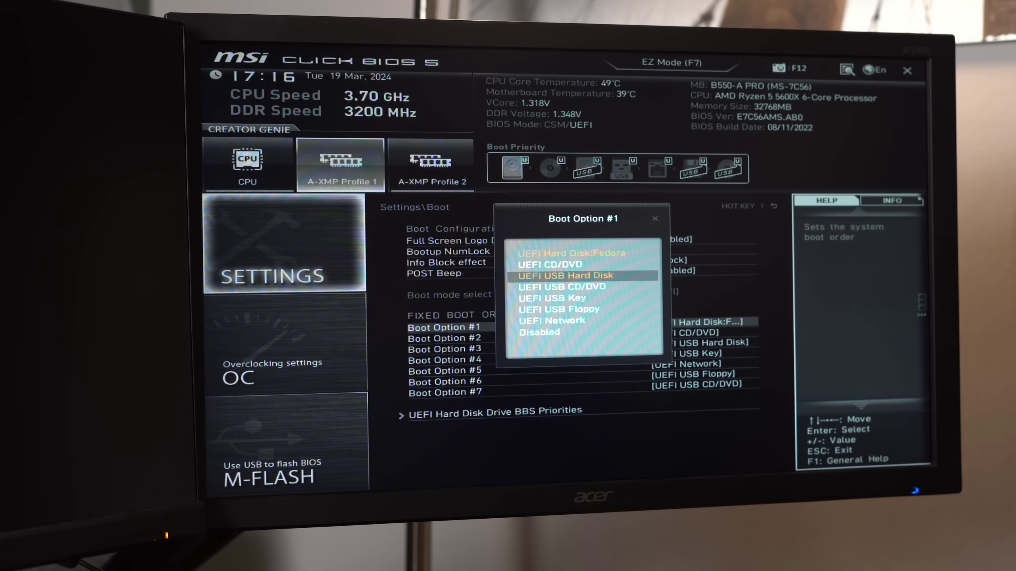
pyautogui.click(586, 275)
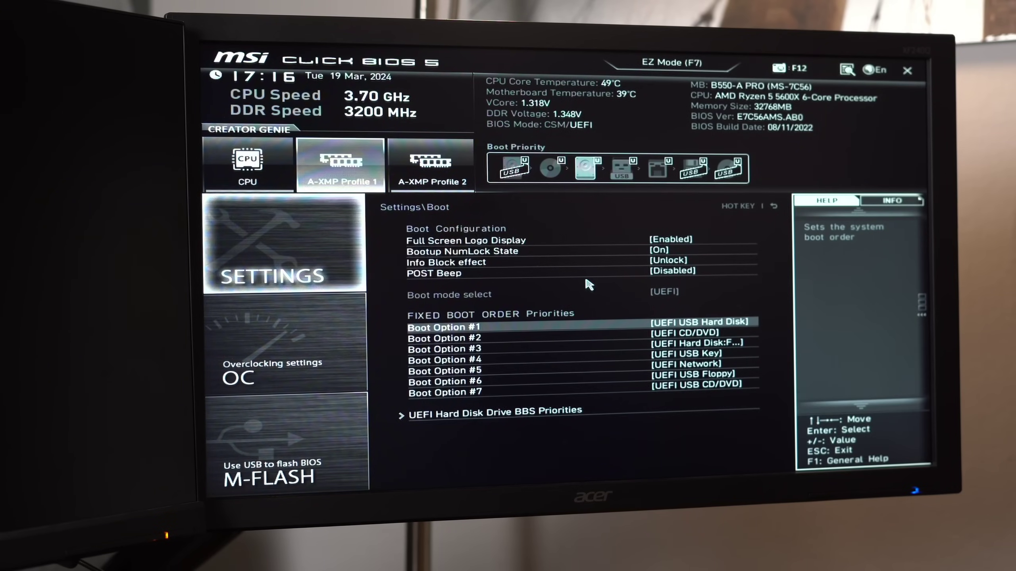
pyautogui.click(908, 72)
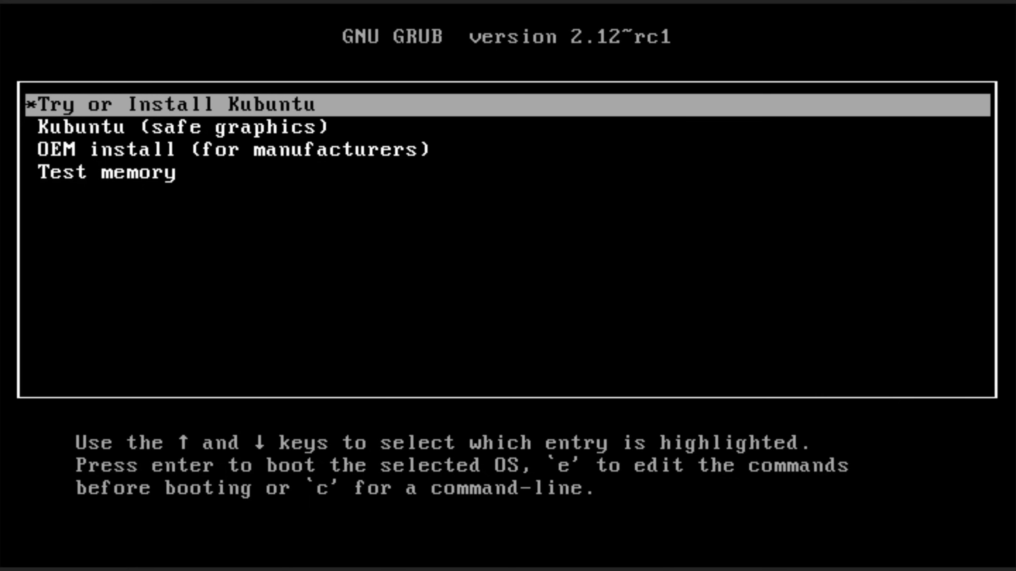
# Highlight the Try or Install Kubuntu entry in the GRUB menu
pyautogui.press('Down')
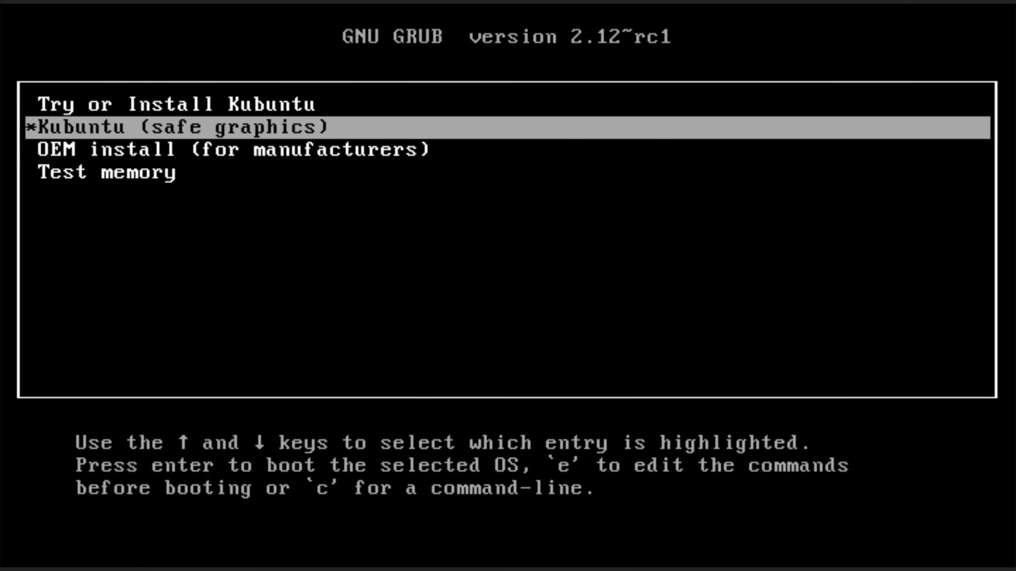
pyautogui.press('Up')
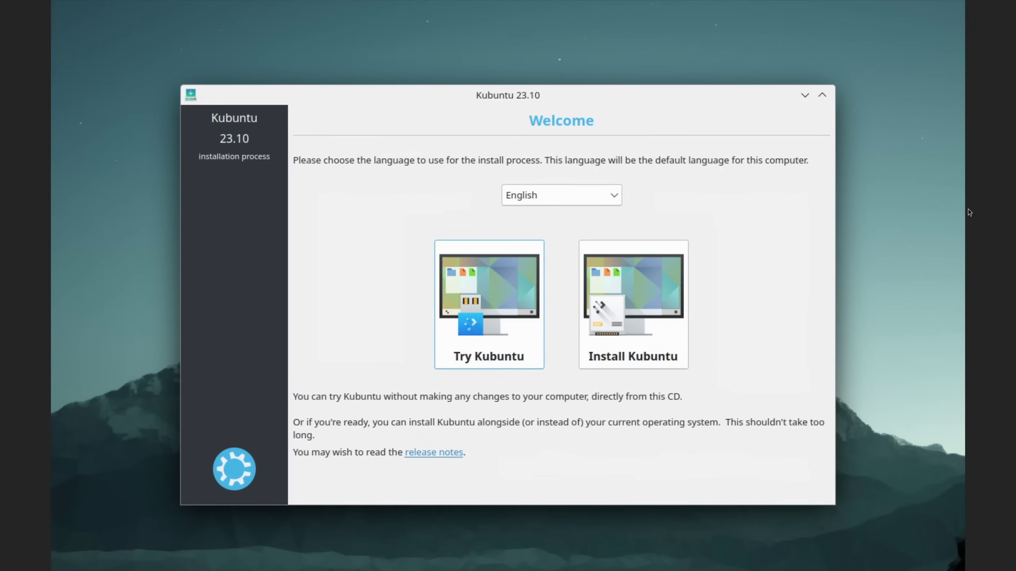
# Start installing with the English (US) keyboard, enabling third-party software and media formats
pyautogui.click(520, 317)
pyautogui.click(629, 291)
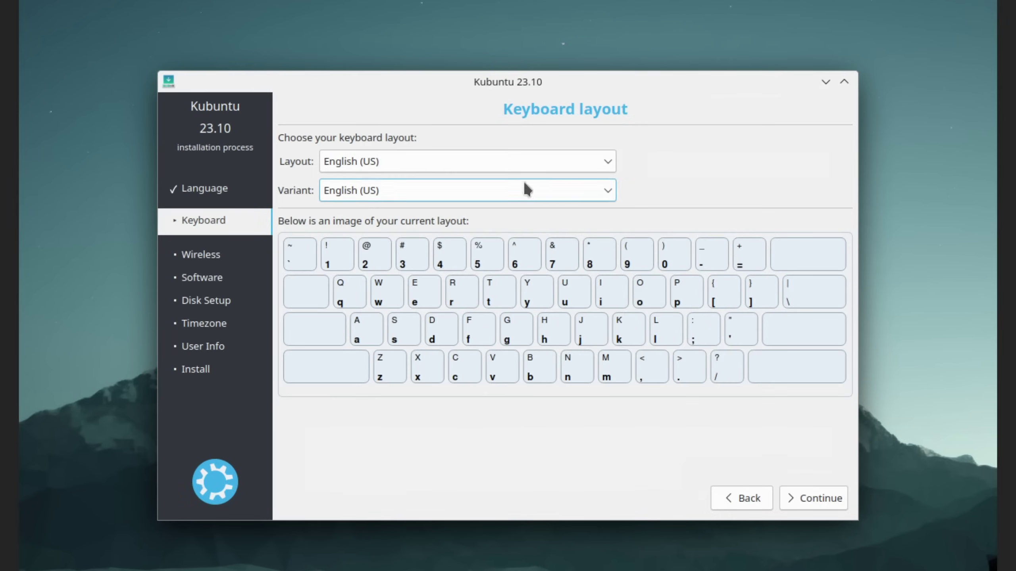
pyautogui.click(513, 170)
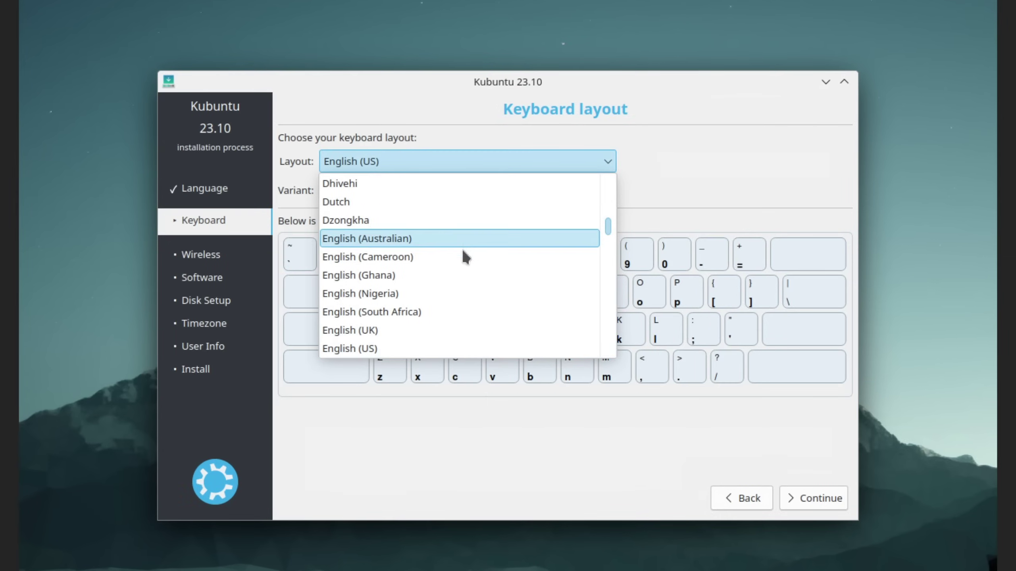
pyautogui.scroll(-3, 433, 280)
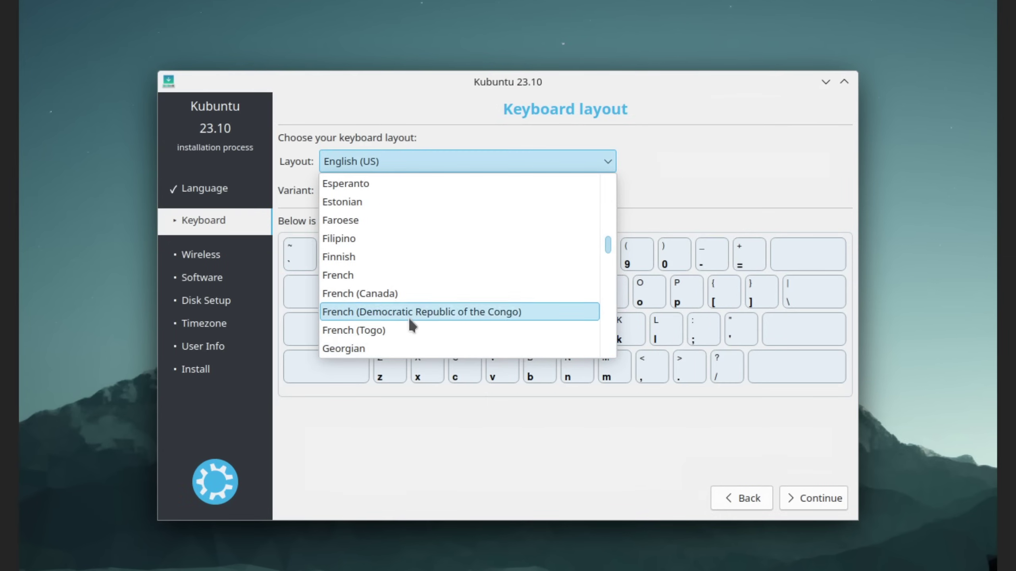
pyautogui.scroll(-1, 408, 318)
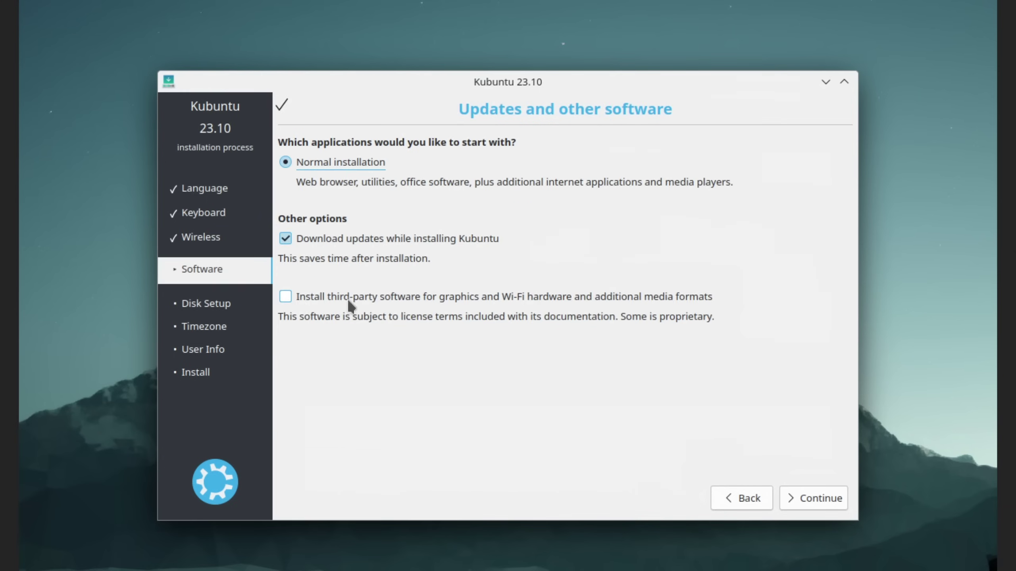
pyautogui.click(287, 297)
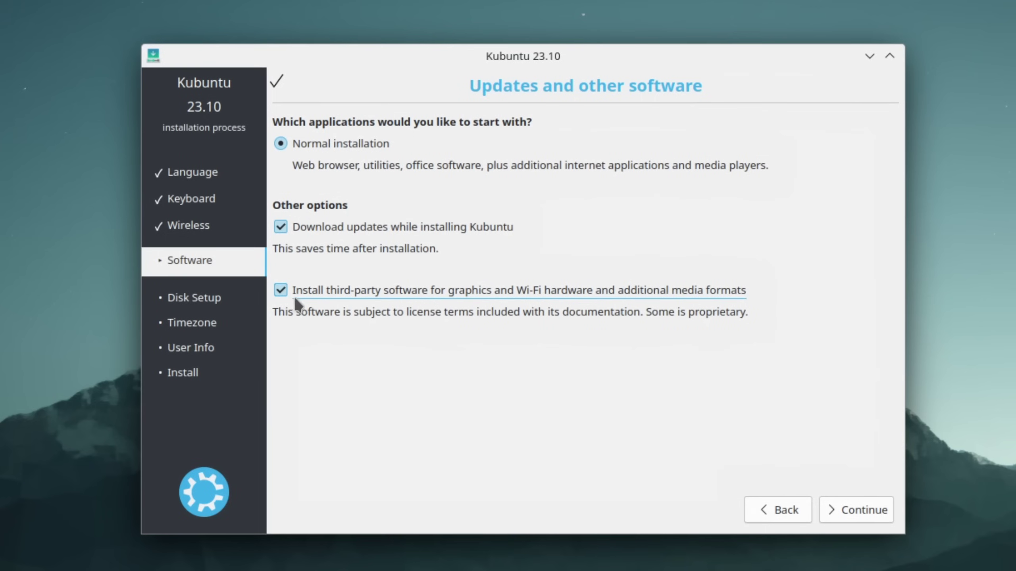
pyautogui.click(846, 501)
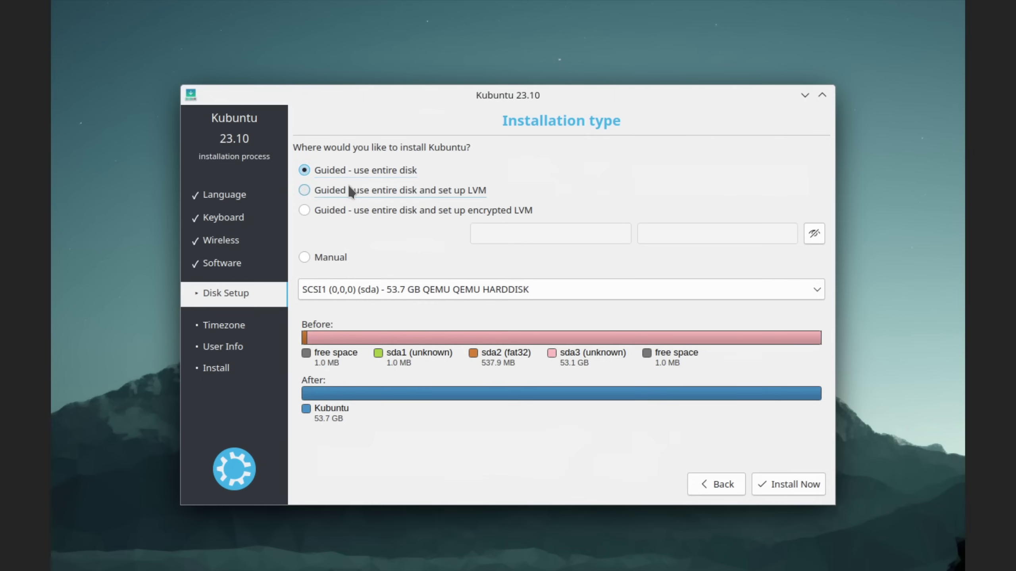
# Choose the guided whole-disk LVM install on the 53.7 GB QEMU disk and start installing
pyautogui.click(350, 170)
pyautogui.click(349, 186)
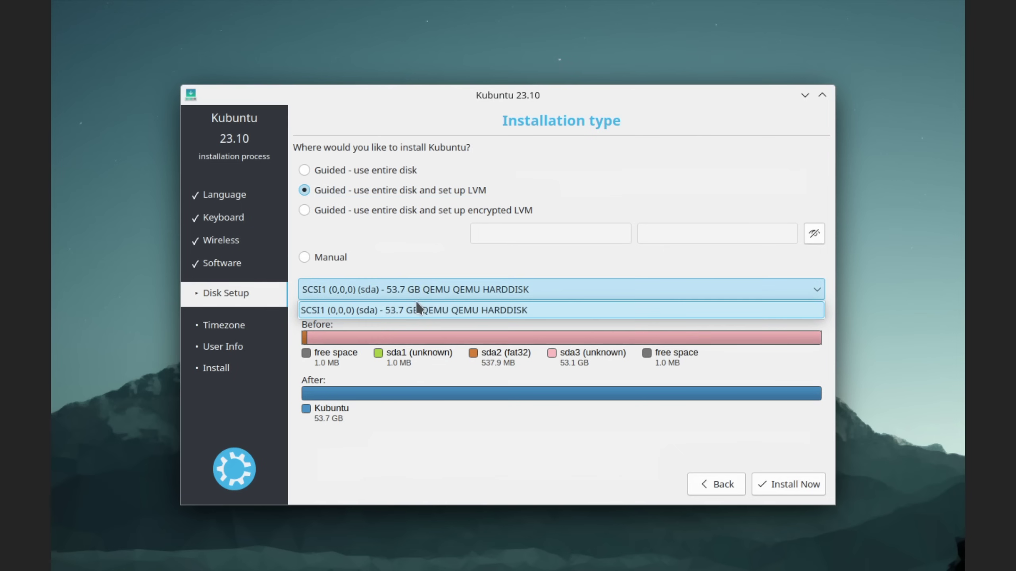
pyautogui.click(422, 309)
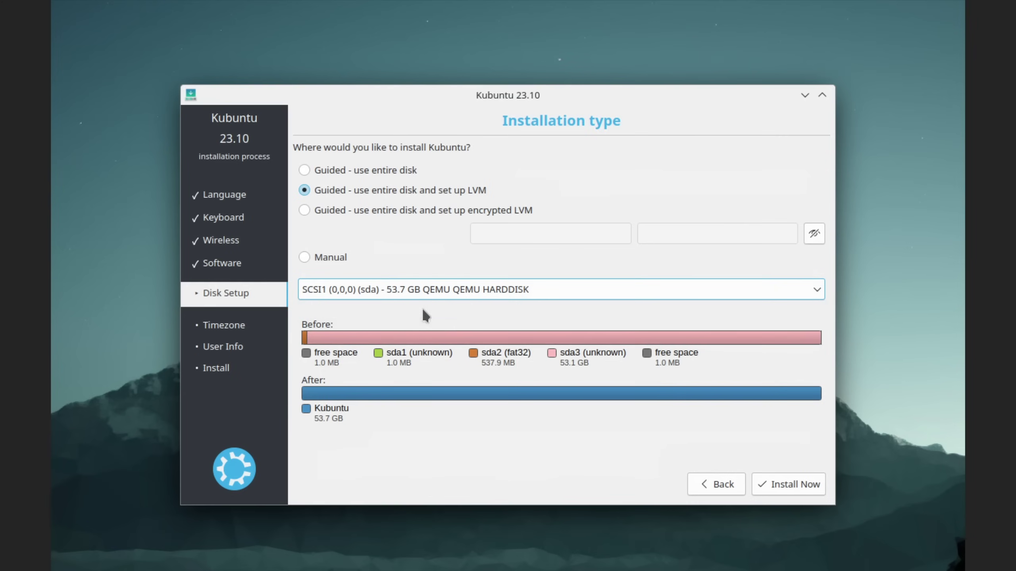
pyautogui.click(809, 485)
# Confirm writing the disk changes, then enter the user's name, username and password
pyautogui.click(583, 397)
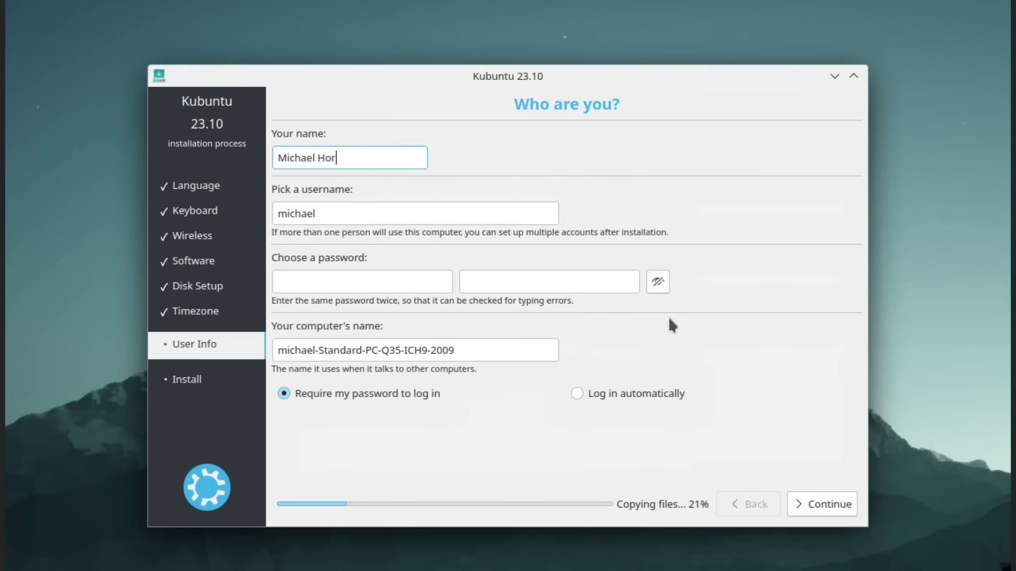
pyautogui.write('n')
pyautogui.press('Tab')
pyautogui.write('n')
pyautogui.press('Tab')
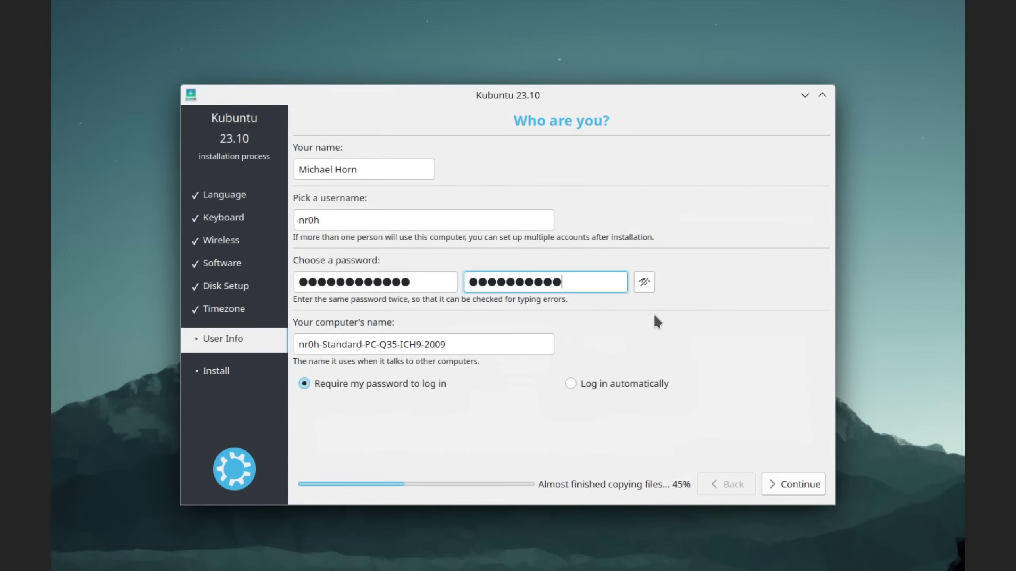
pyautogui.write('**')
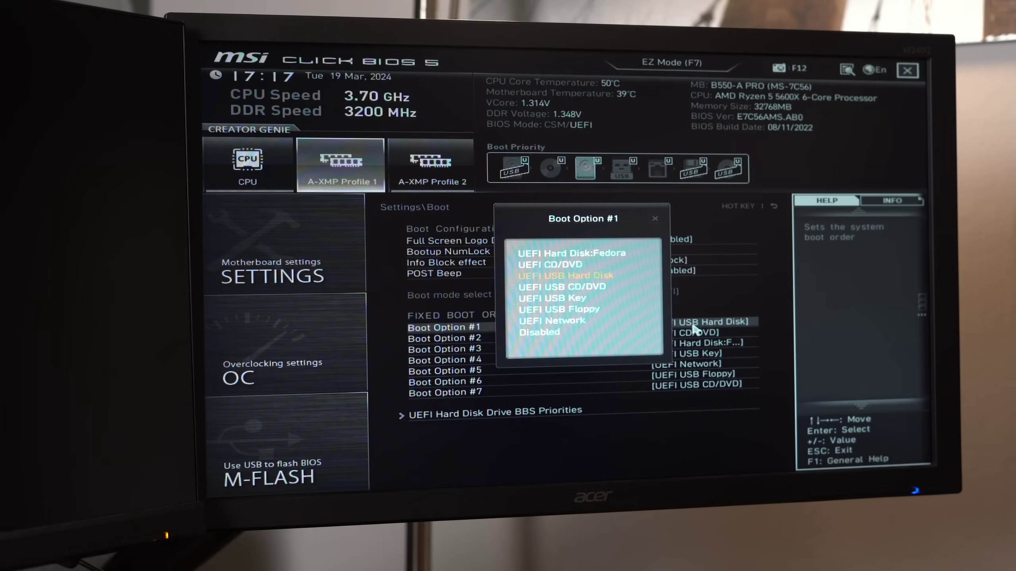
# Make UEFI Hard Disk Boot Option #1, then save the configuration and exit the BIOS
pyautogui.click(595, 252)
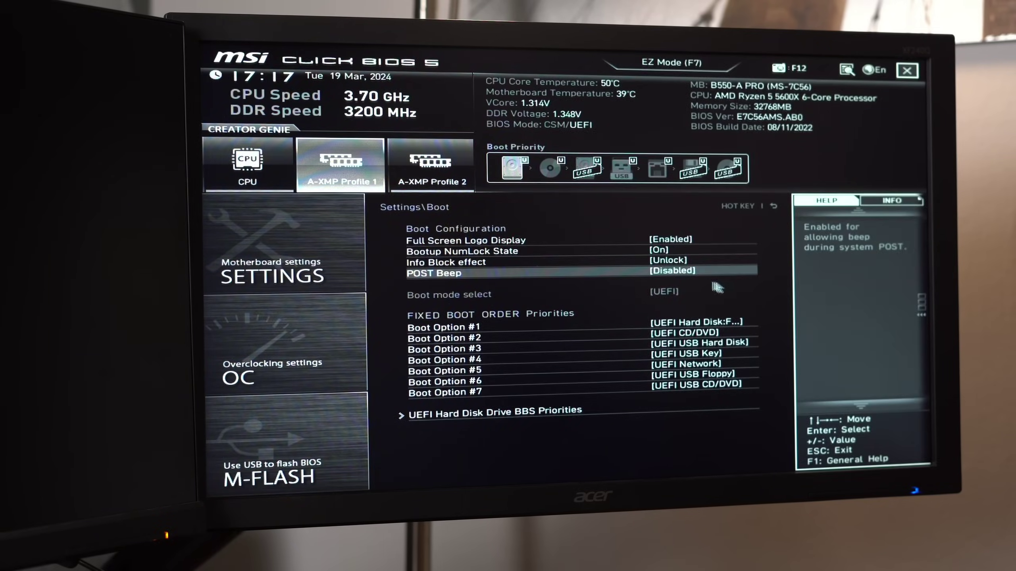
pyautogui.click(908, 73)
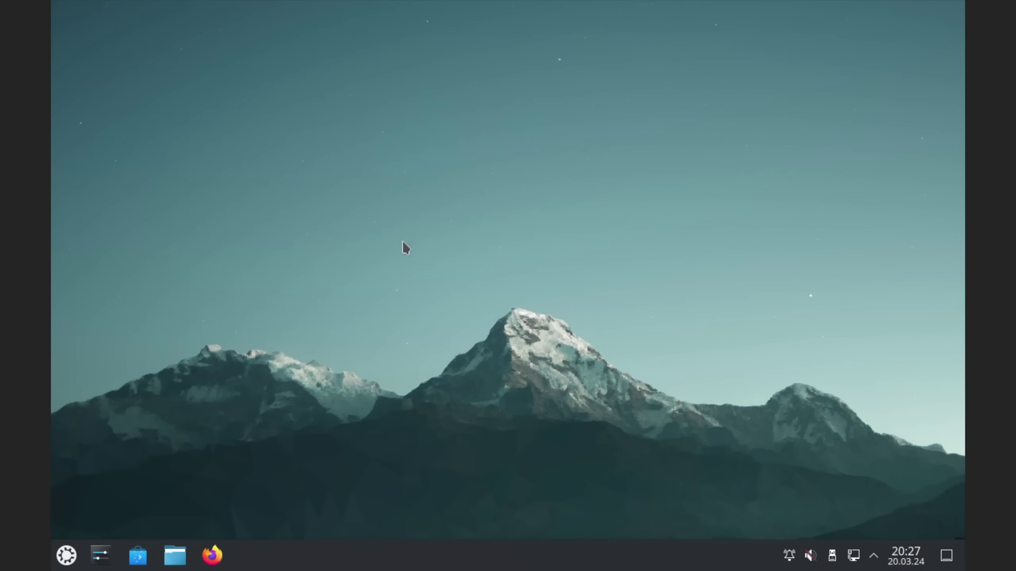
# Open System Settings and review the screen resolution and adaptive sync choices in Display Configuration
pyautogui.rightClick(400, 224)
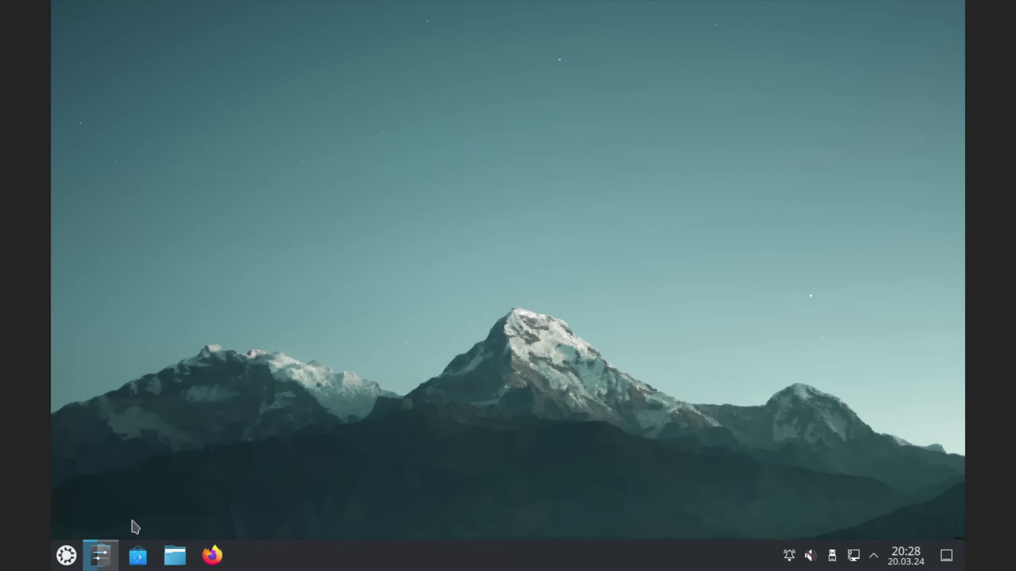
pyautogui.click(101, 556)
pyautogui.click(352, 125)
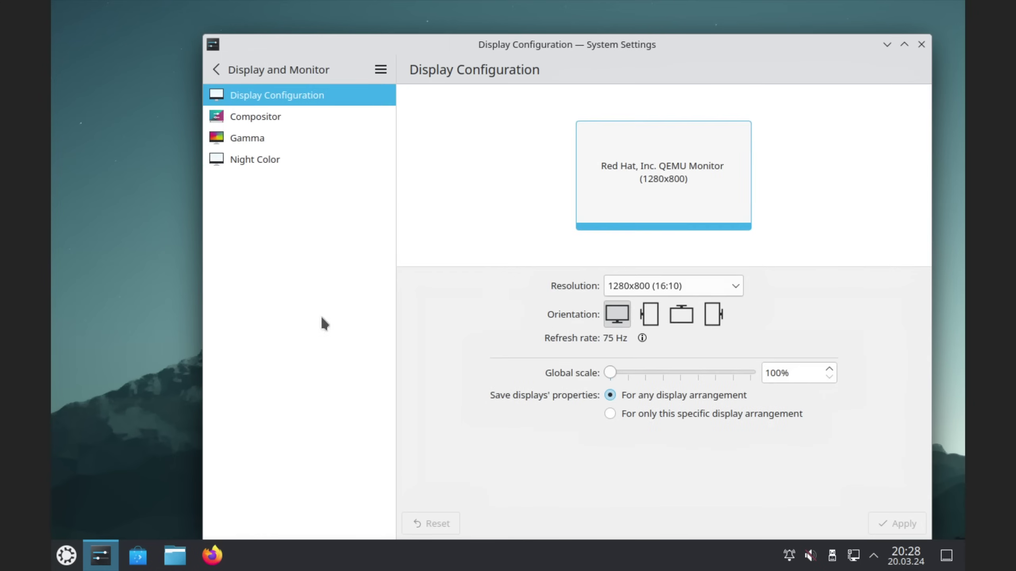
pyautogui.click(624, 286)
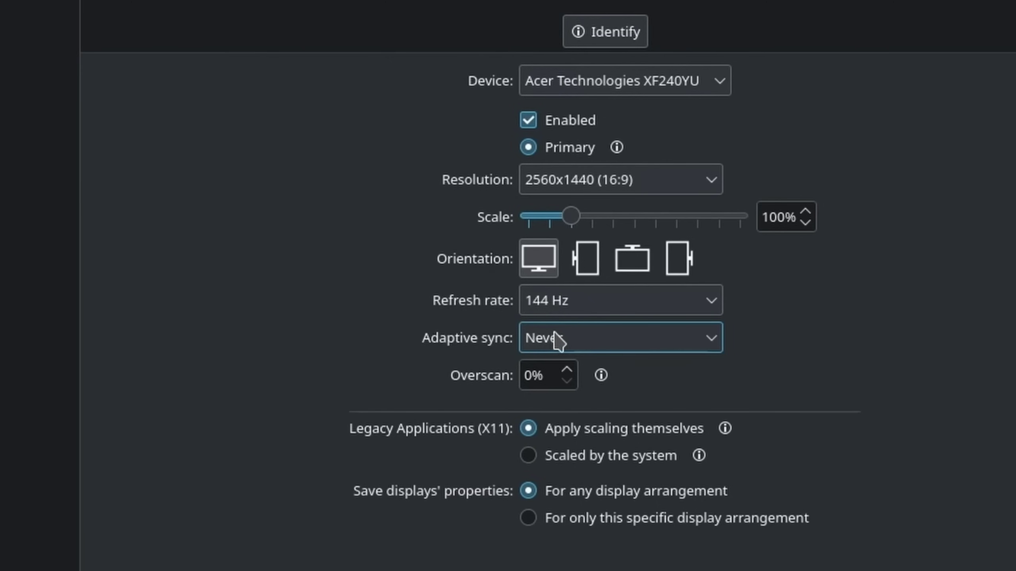
pyautogui.click(556, 339)
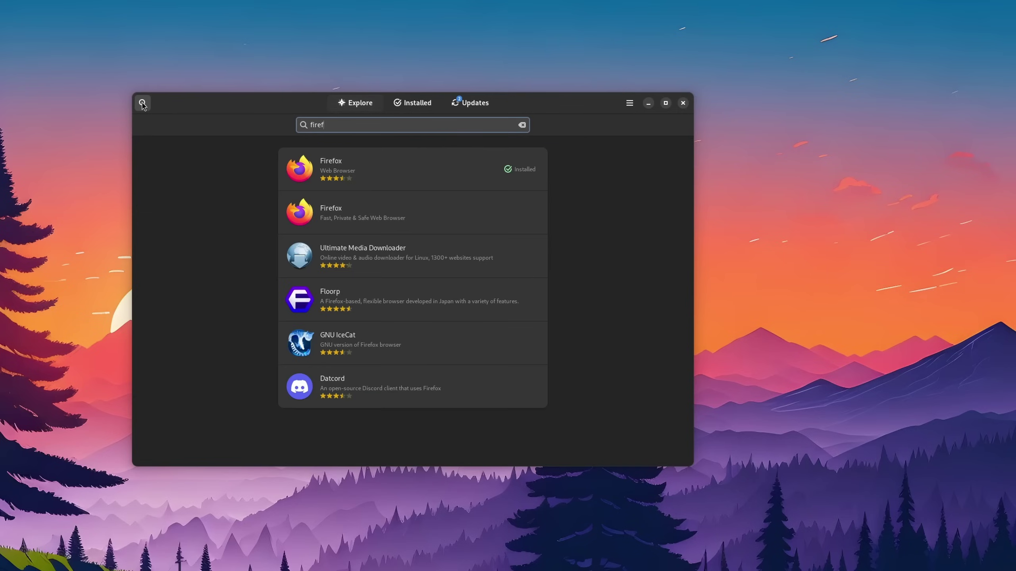
# Open the installed Firefox's details page from the search results
pyautogui.click(313, 162)
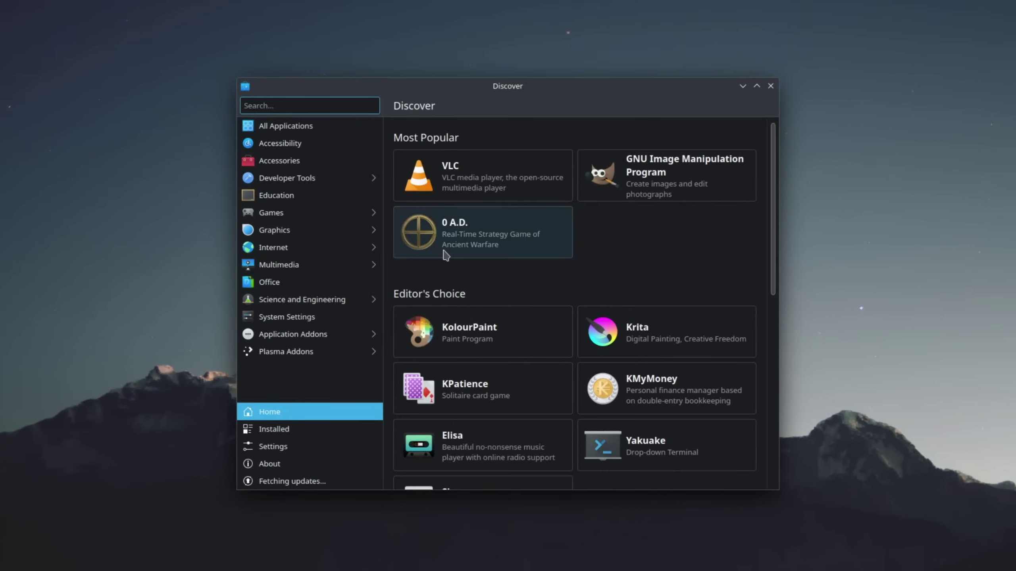
# Install the missing Flatpak backend from Discover's settings under Missing Backends
pyautogui.click(496, 181)
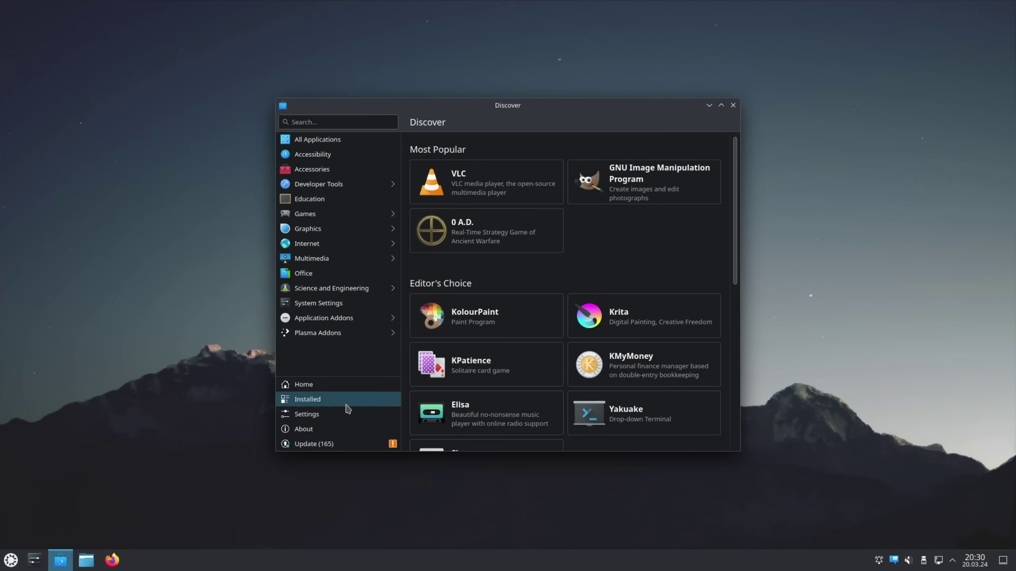
pyautogui.click(334, 416)
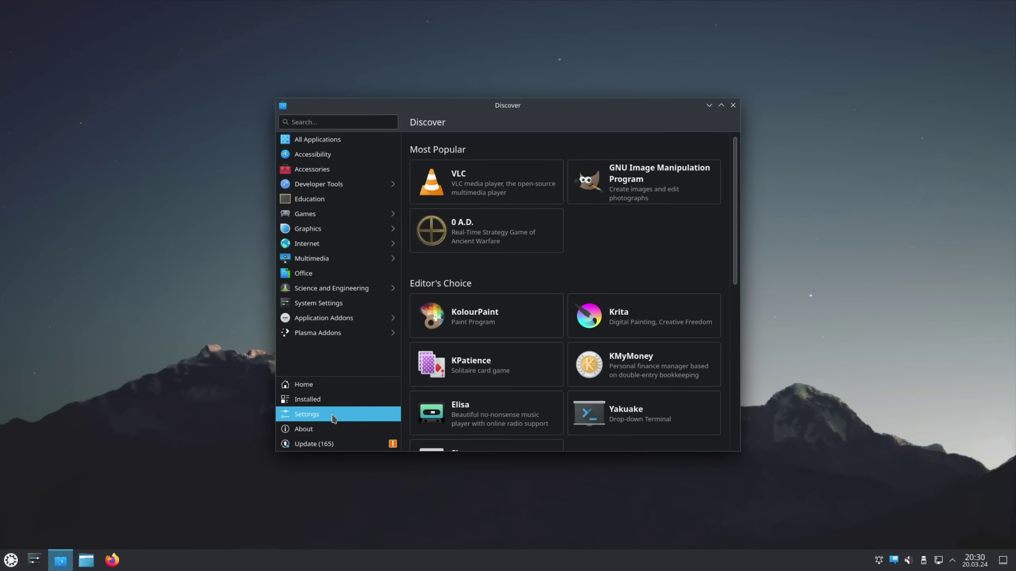
pyautogui.scroll(-8, 733, 240)
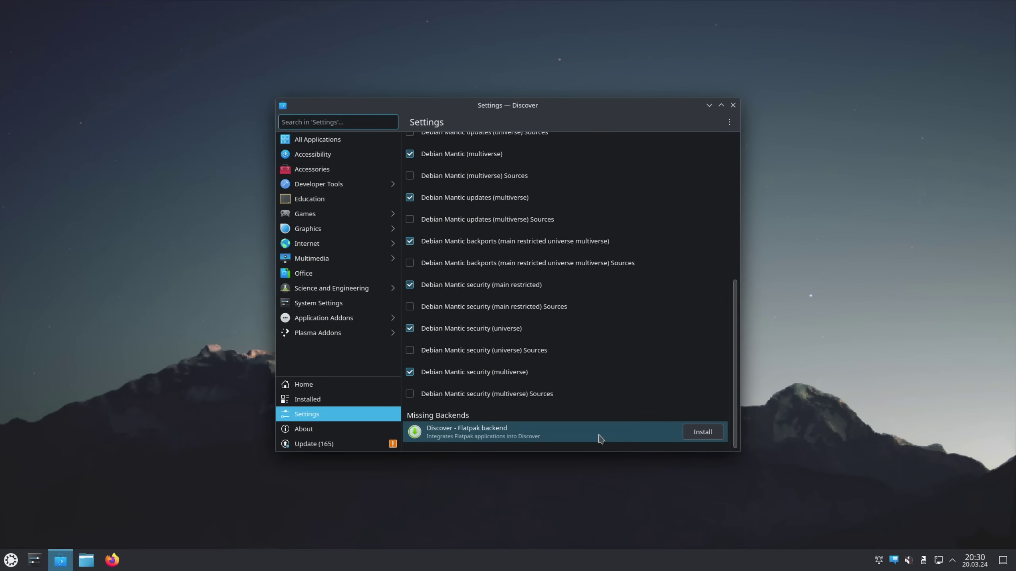
pyautogui.click(699, 433)
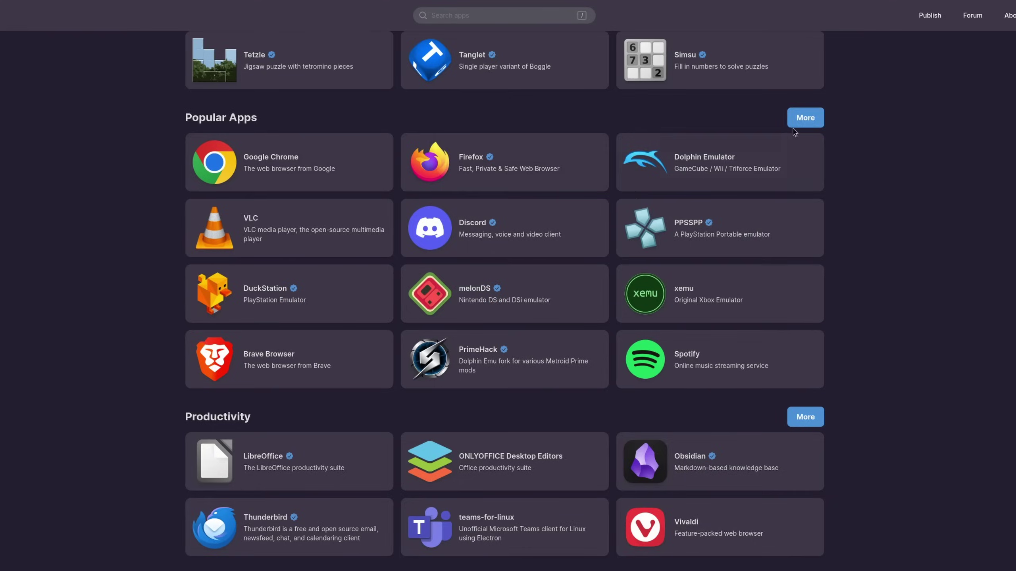
# Browse the full list of popular Flathub apps, then close Discover
pyautogui.click(799, 124)
pyautogui.scroll(-4, 756, 136)
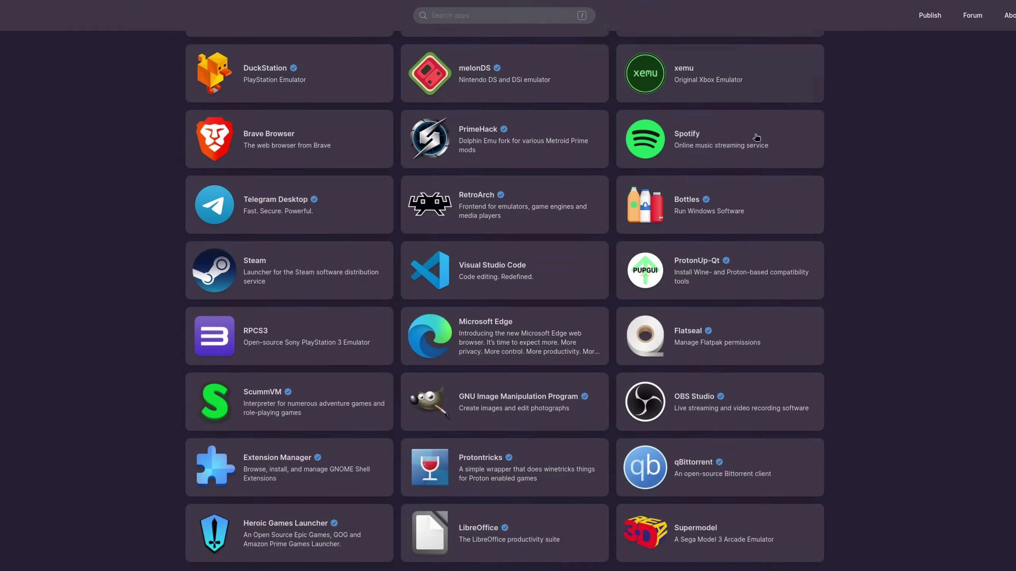
pyautogui.scroll(-3, 755, 137)
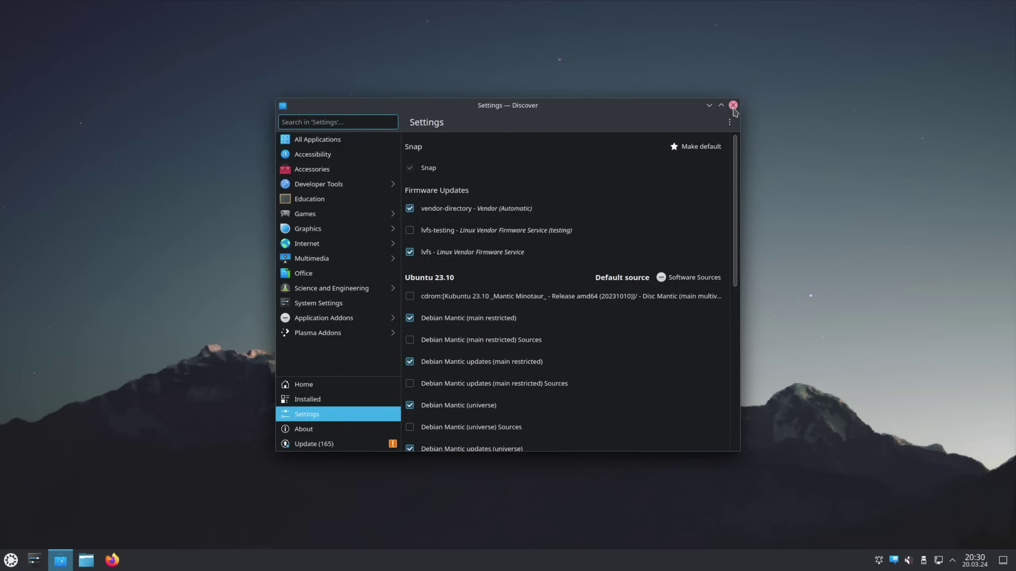
pyautogui.click(810, 52)
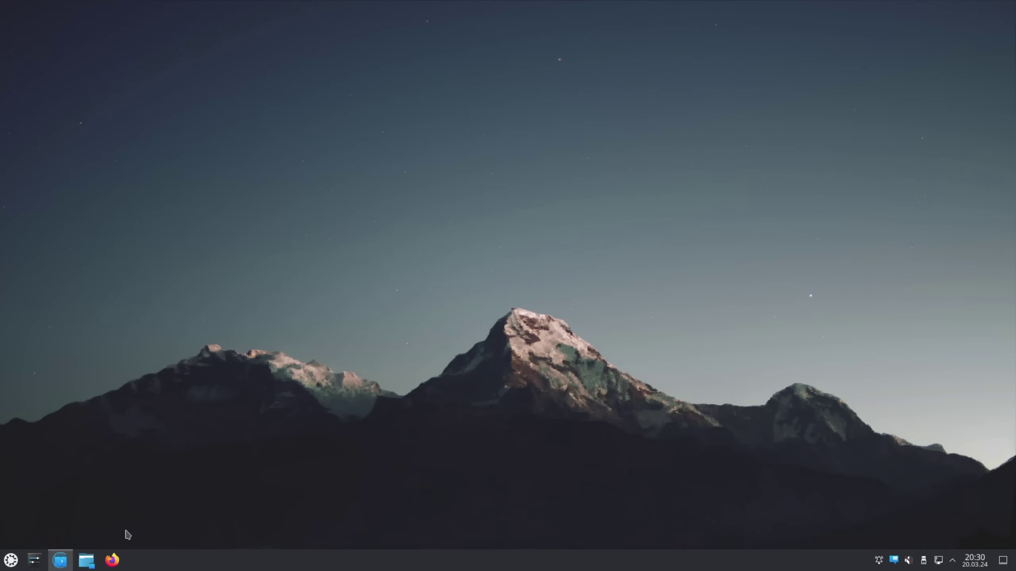
# Add Flathub as a Flatpak source in Discover settings, authenticating with the password, then close settings
pyautogui.click(298, 411)
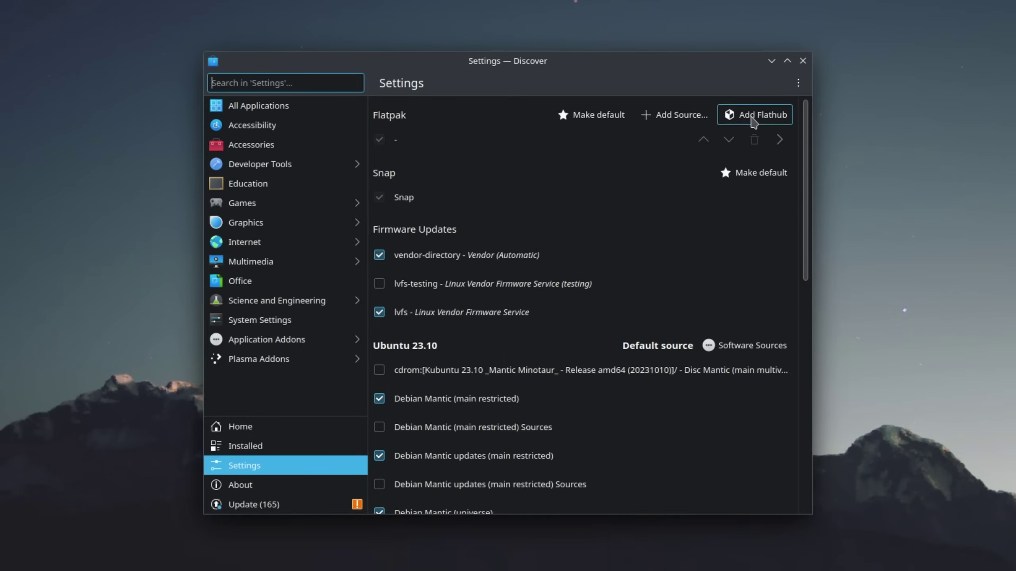
pyautogui.click(753, 120)
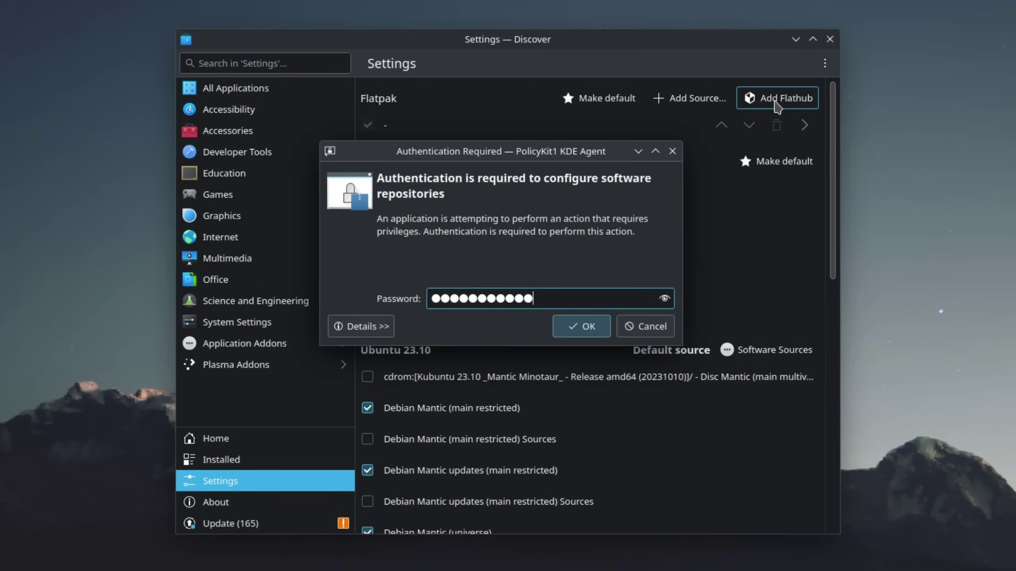
pyautogui.press('Return')
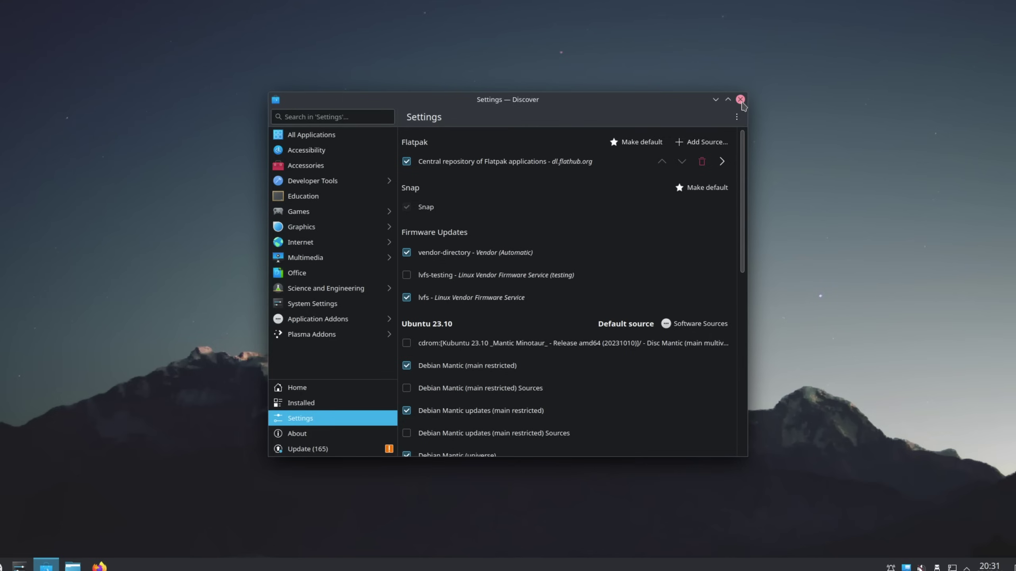
pyautogui.click(740, 100)
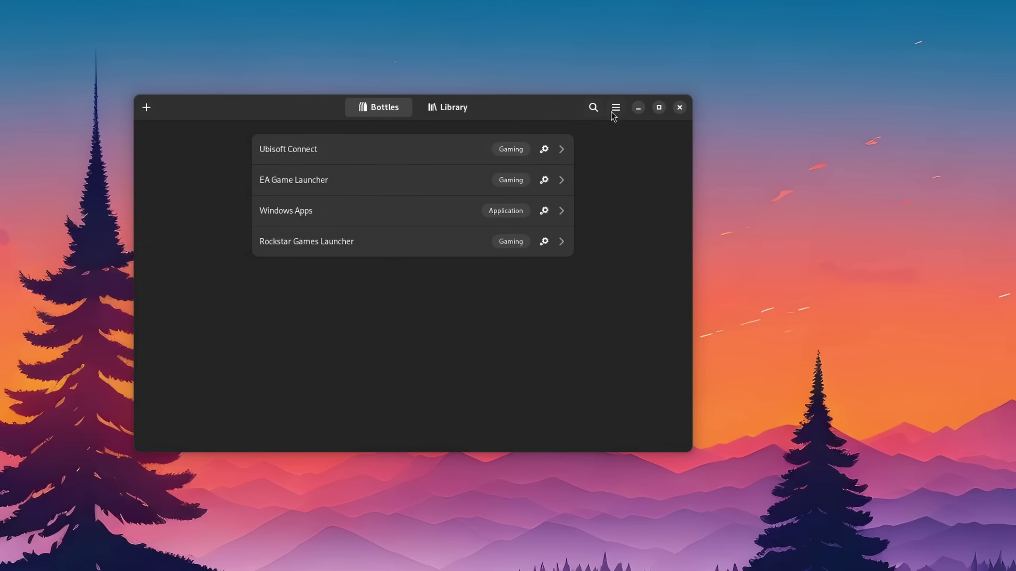
# Show the About Bottles window from the Bottles app menu
pyautogui.click(615, 107)
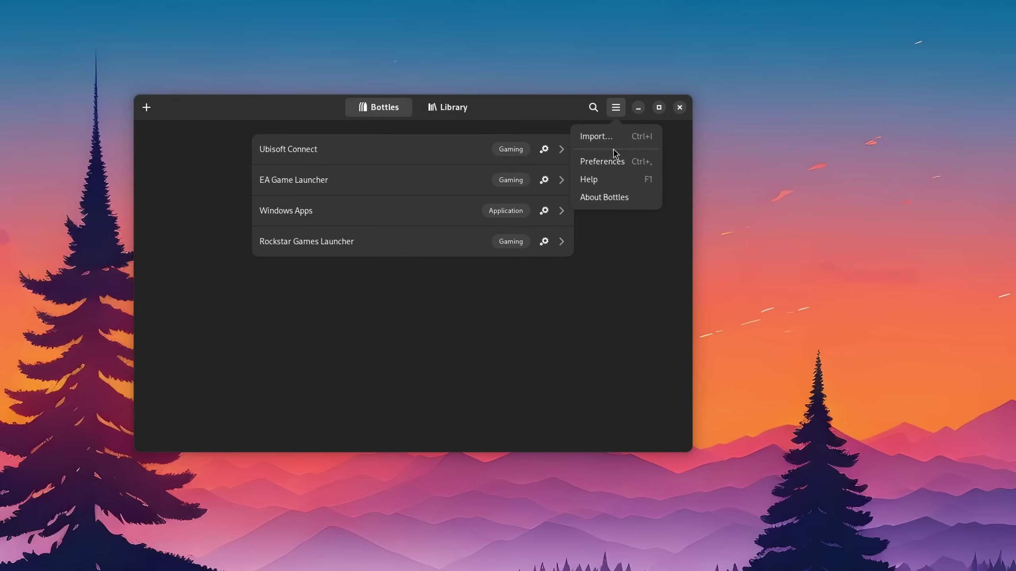
pyautogui.click(619, 194)
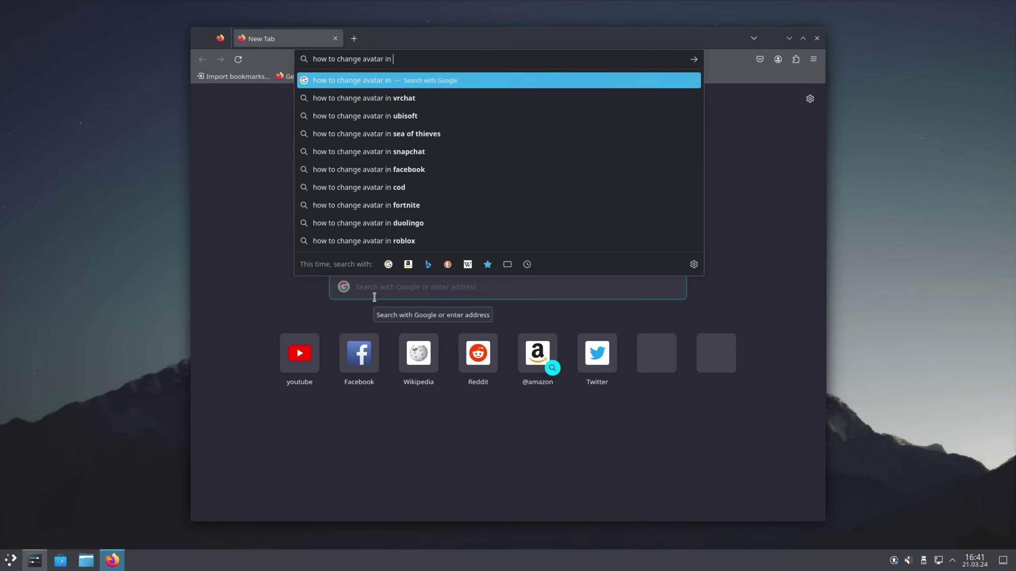
# Google how to change Plasma's resolution, then search System Settings for 'resol'
pyautogui.write('sma')
pyautogui.press('Return')
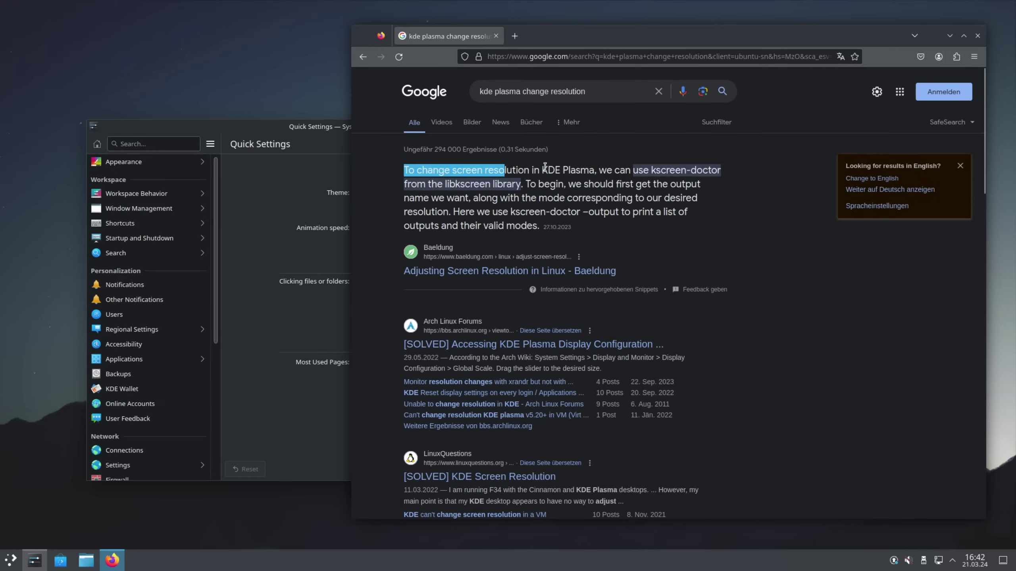
pyautogui.click(682, 212)
pyautogui.click(131, 144)
pyautogui.write('resol')
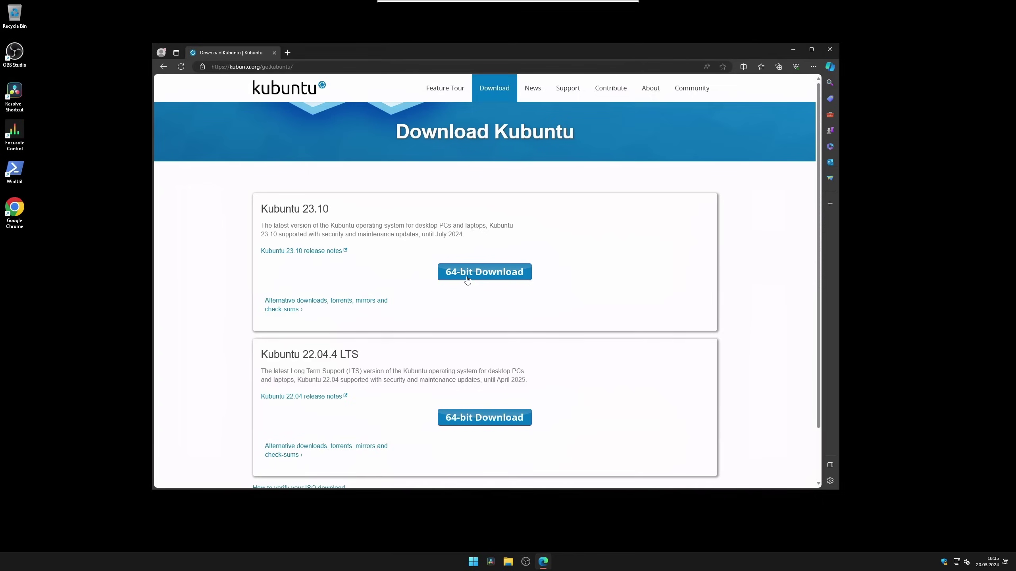
# Show Edge's recent downloads list from the Kubuntu download page and scroll through it
pyautogui.click(466, 278)
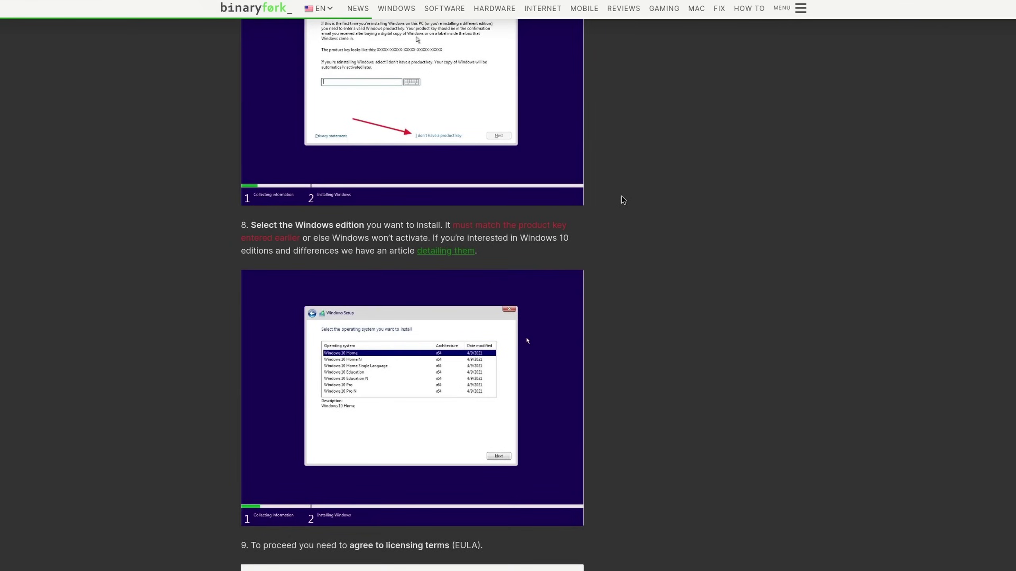
pyautogui.scroll(-10, 703, 207)
pyautogui.scroll(-15, 709, 206)
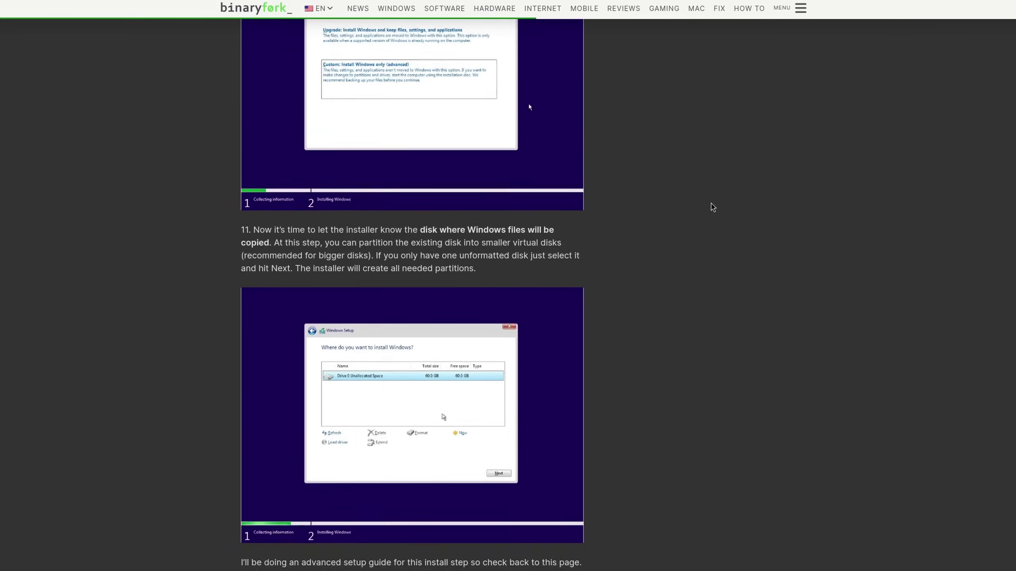
pyautogui.scroll(-6, 716, 207)
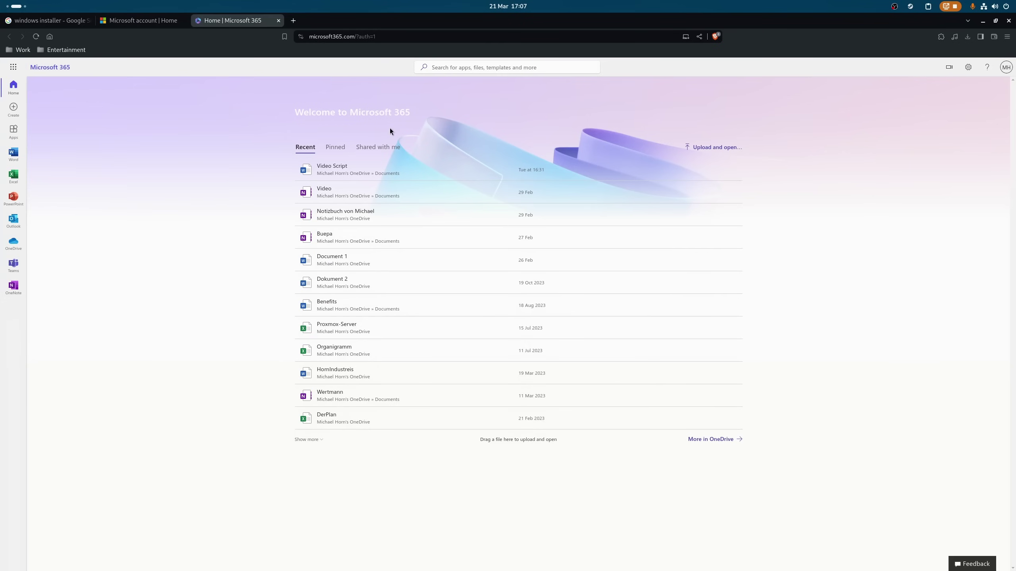
# Find ONLYOFFICE Desktop Editors in the software store, then finish the body line as 'Some Text'
pyautogui.click(684, 36)
pyautogui.write('fice')
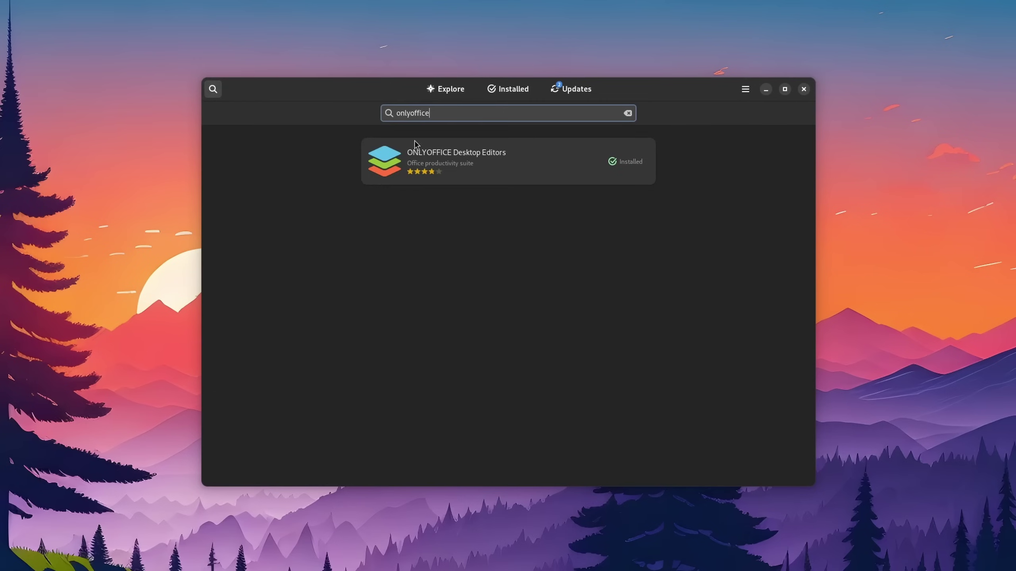
pyautogui.click(474, 156)
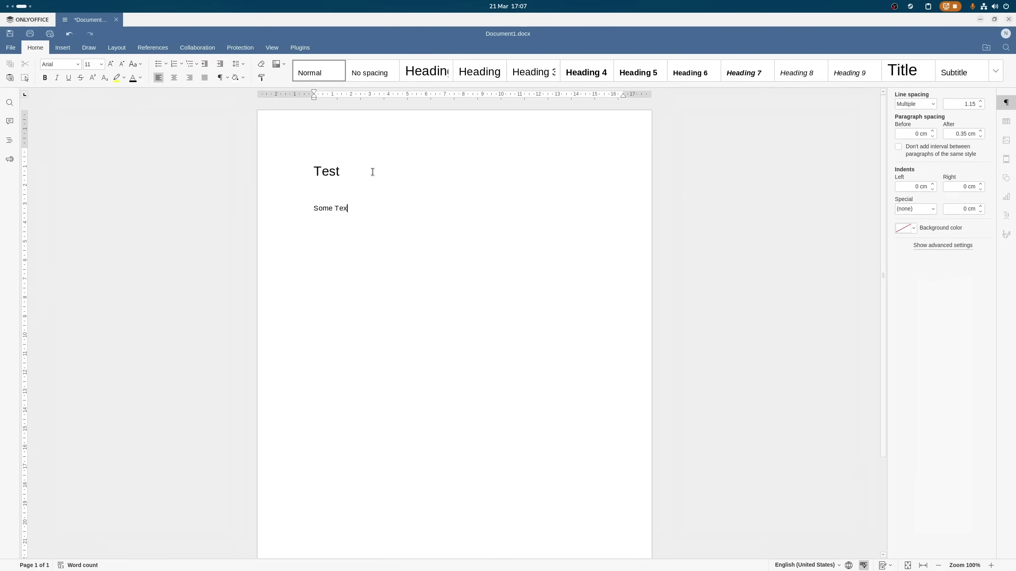
pyautogui.write('t')
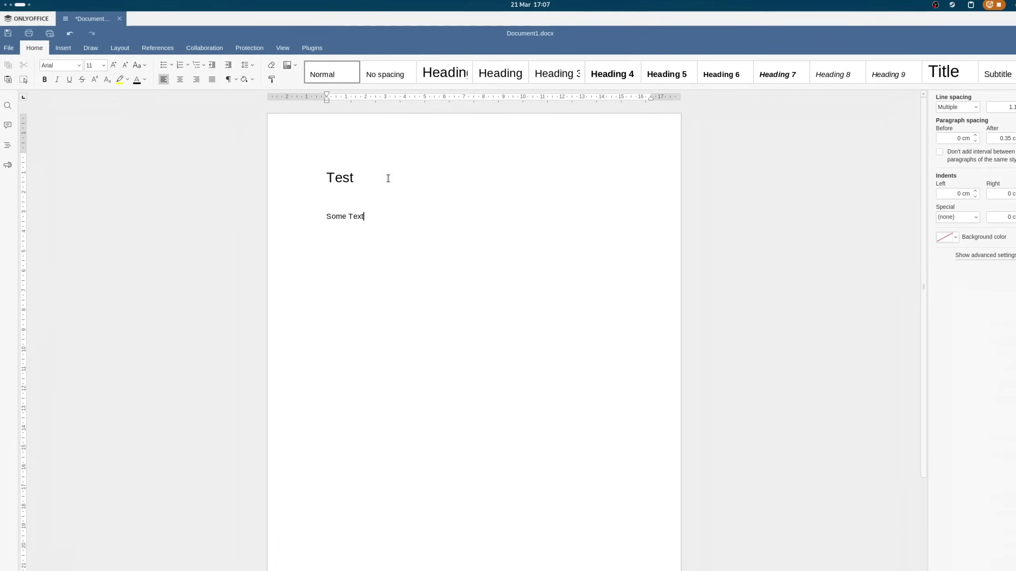